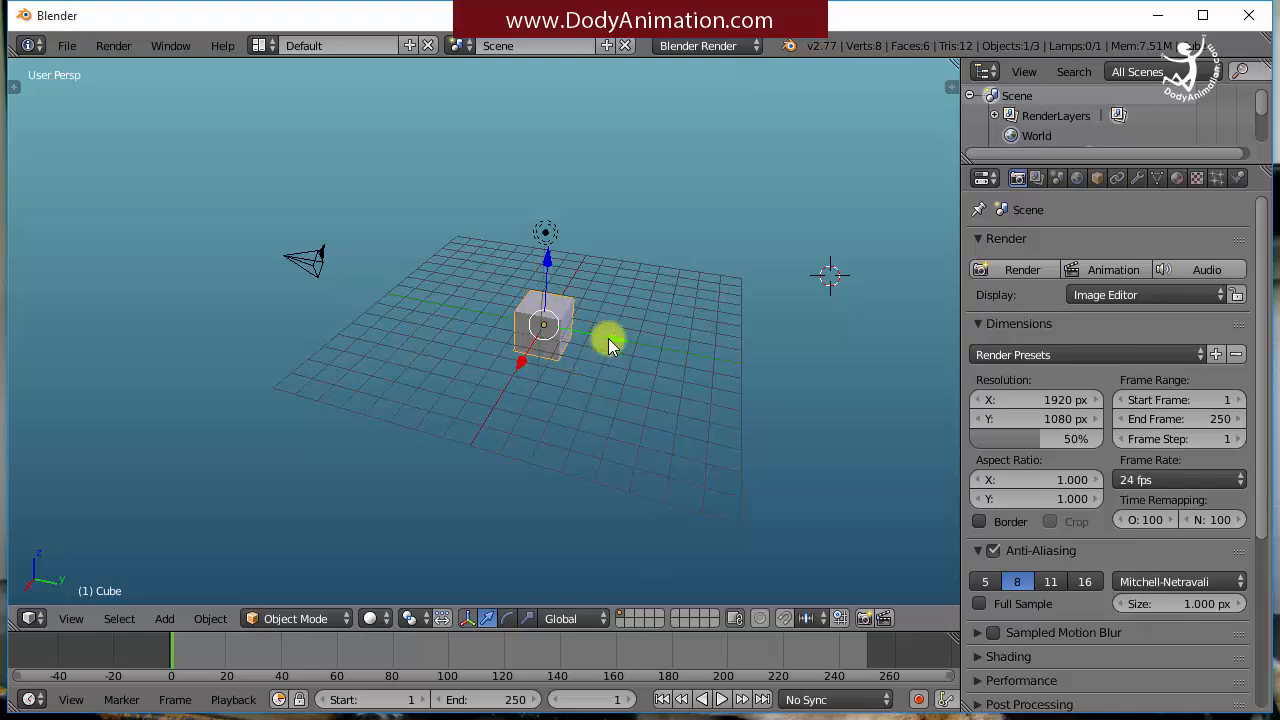
Select the camera and place the 3D cursor at several spots around the scene, ending on the grid beside the cube.
right_click(313, 266)
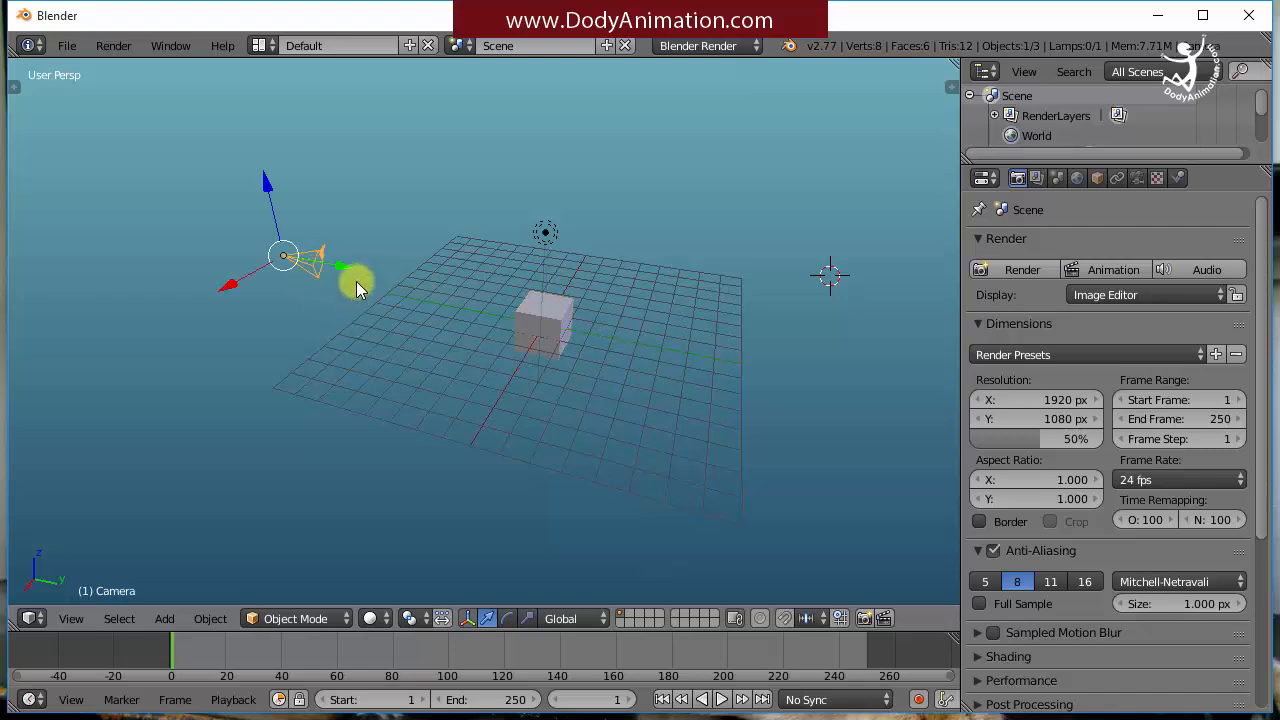
click(324, 254)
click(545, 232)
click(638, 290)
click(641, 360)
click(640, 321)
Select the lamp, move the 3D cursor to the cube's edge, and select the cube.
right_click(542, 243)
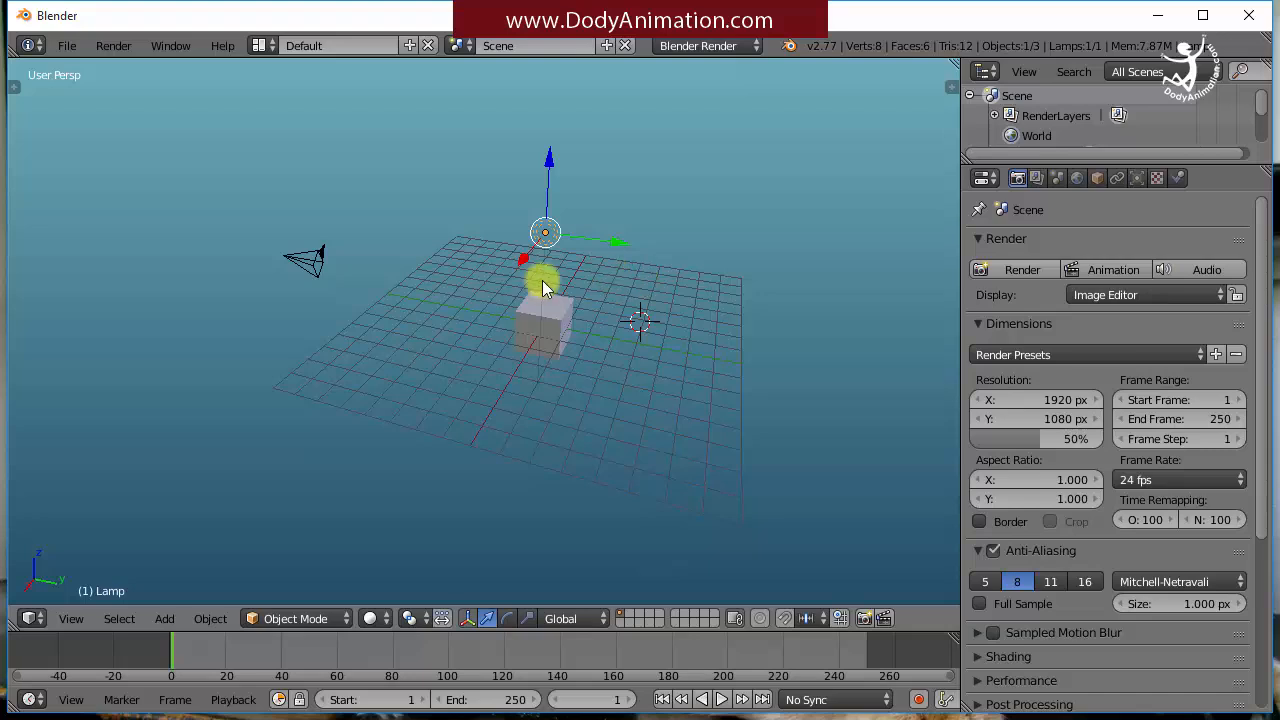
click(342, 257)
click(316, 273)
click(566, 324)
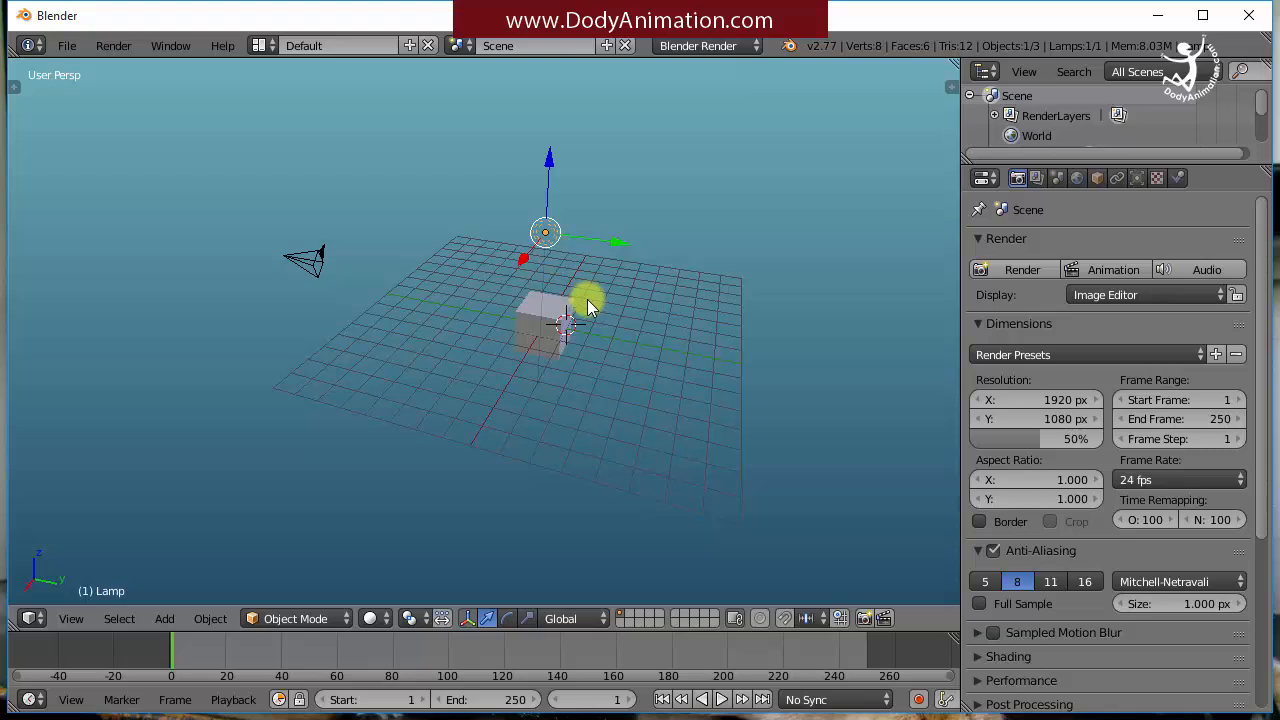
right_click(530, 326)
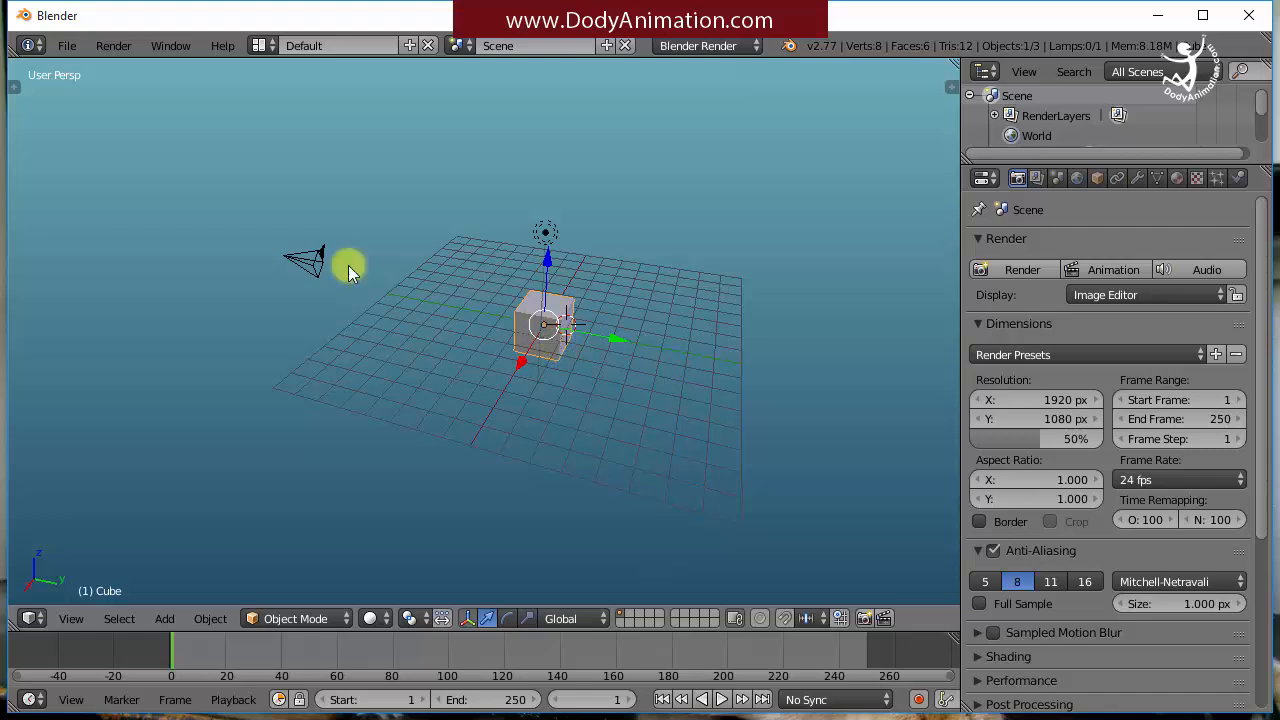
Set Select With to Left in the user preferences' input settings and save the user settings.
click(66, 45)
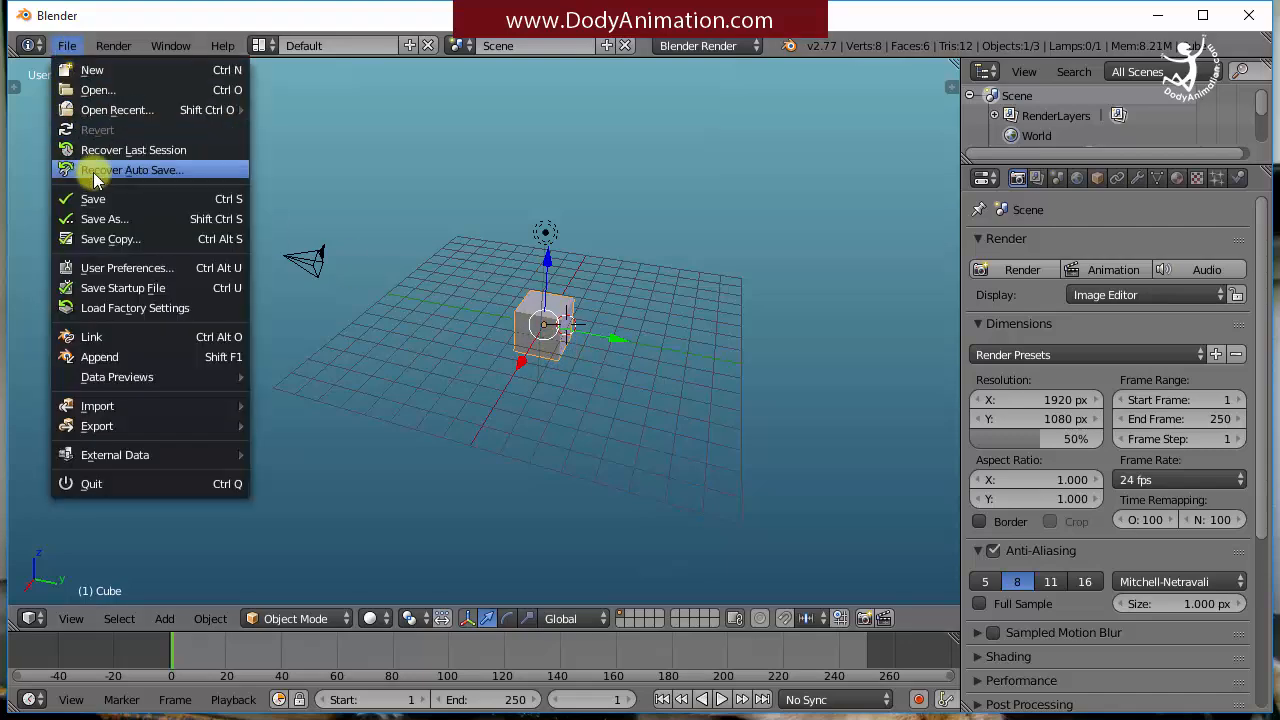
click(104, 267)
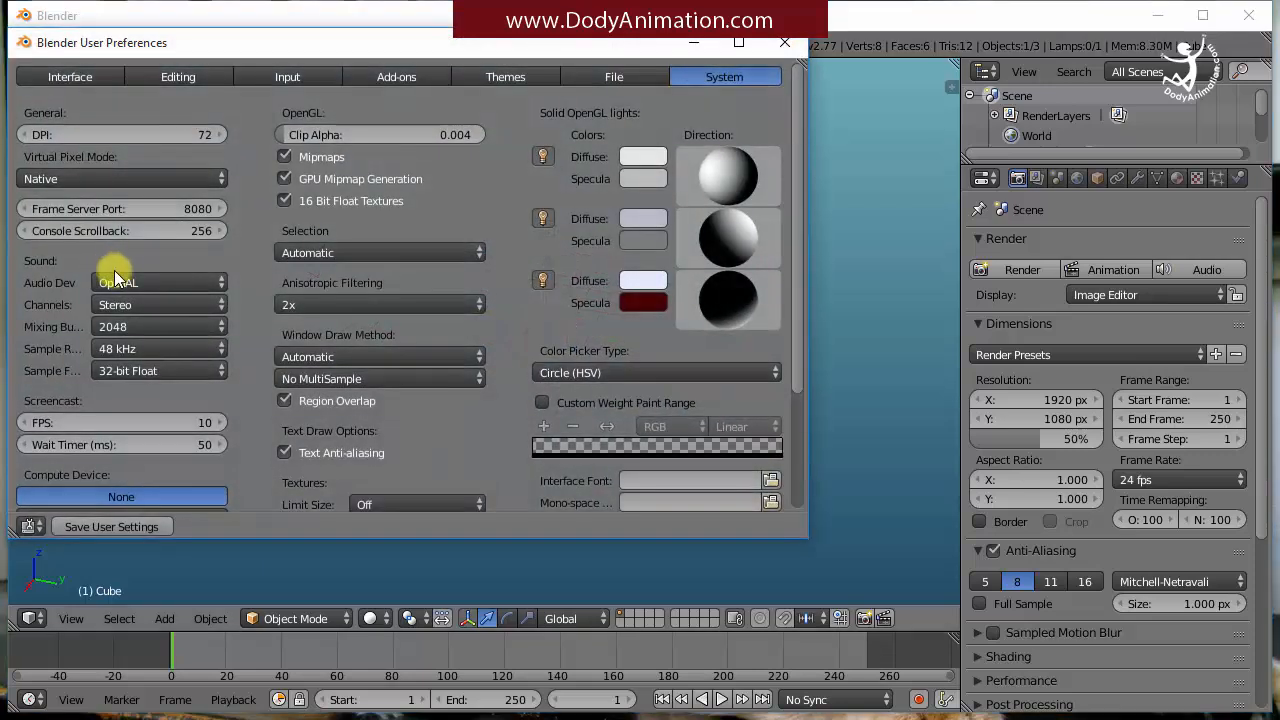
drag(260, 45, 357, 50)
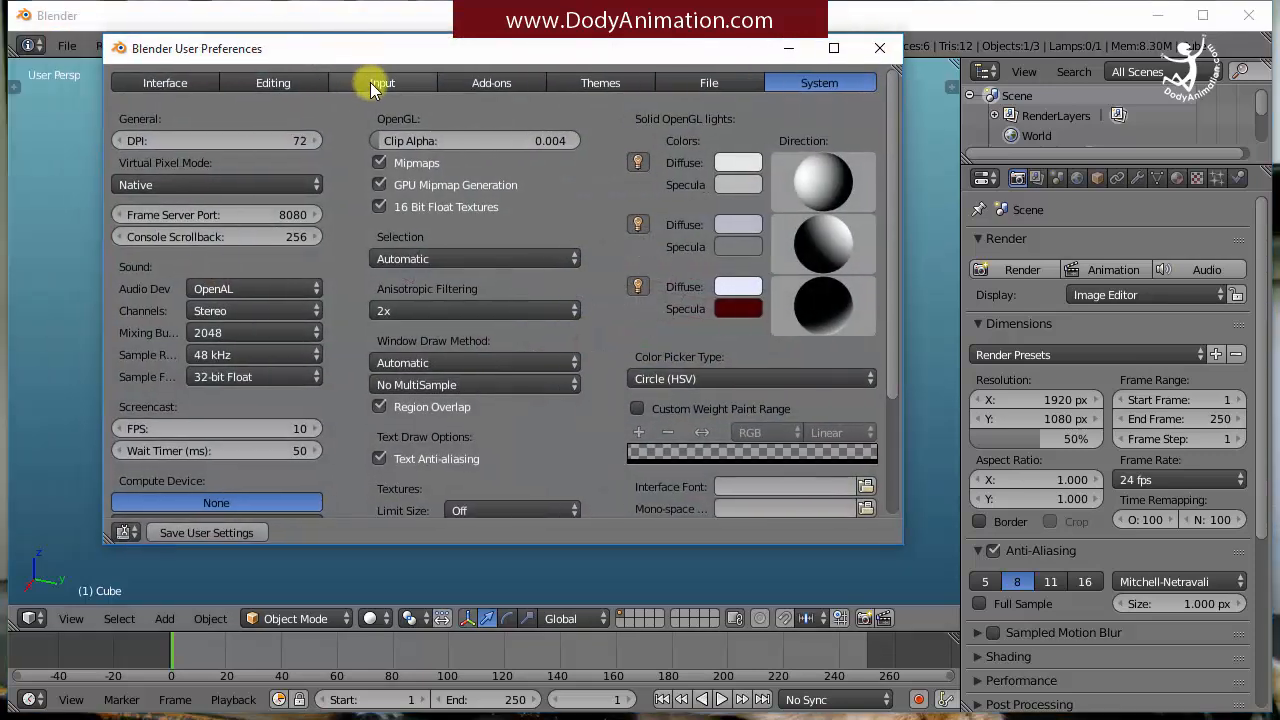
click(370, 83)
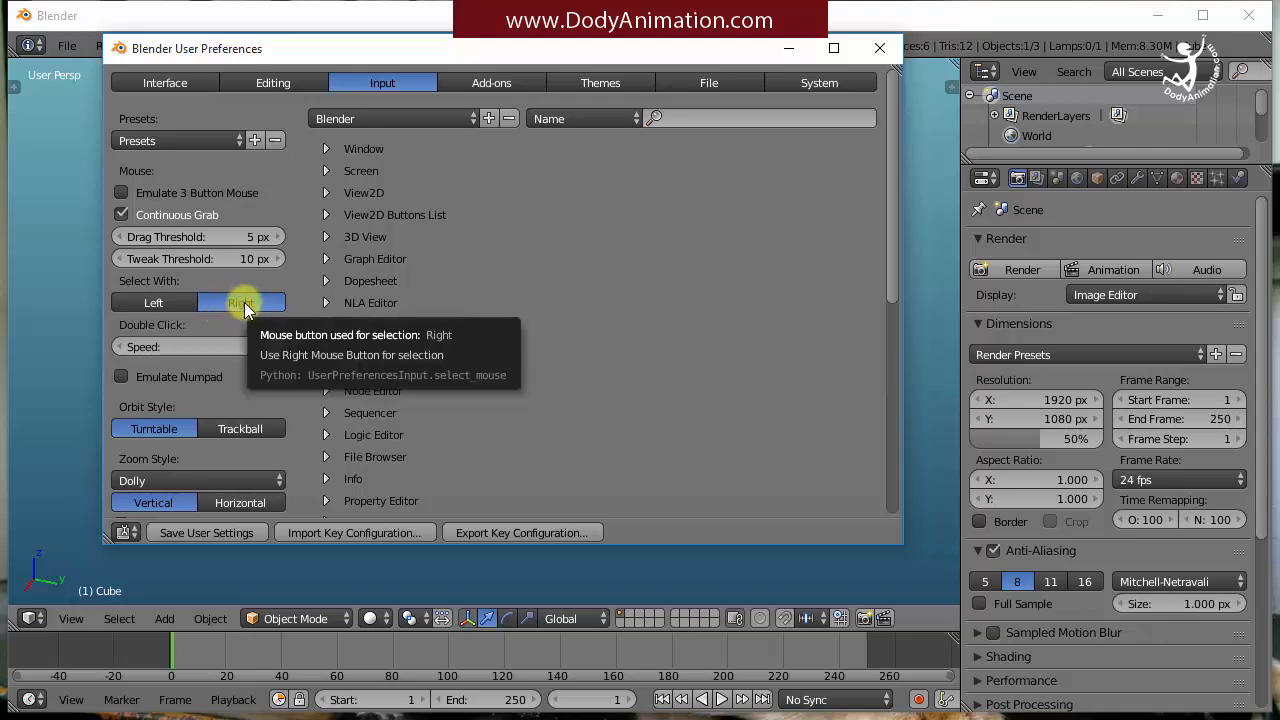
click(157, 304)
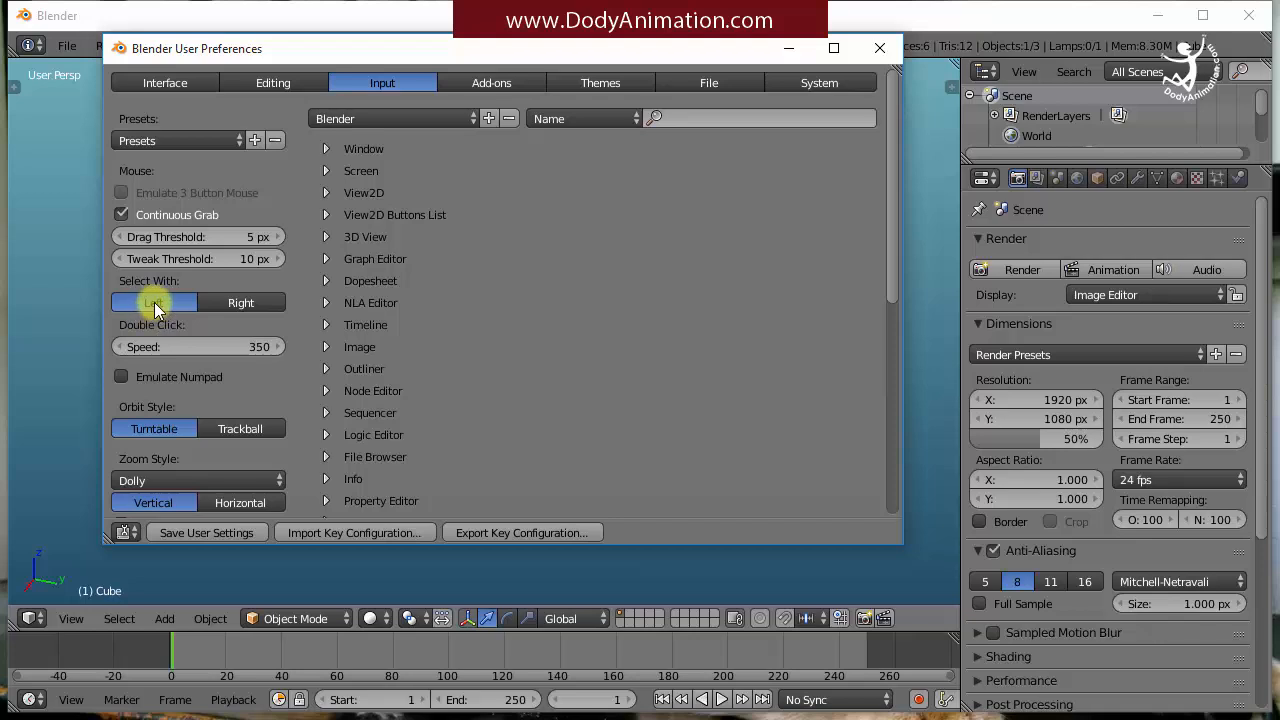
click(206, 533)
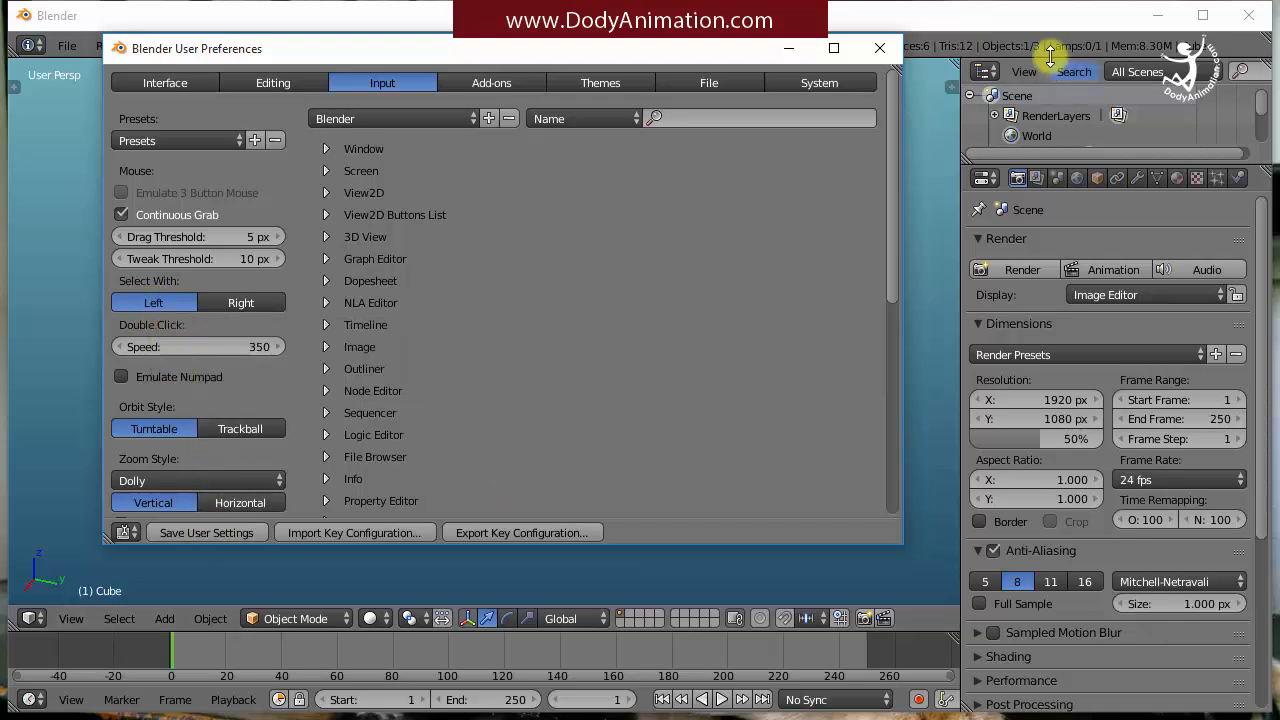
click(880, 49)
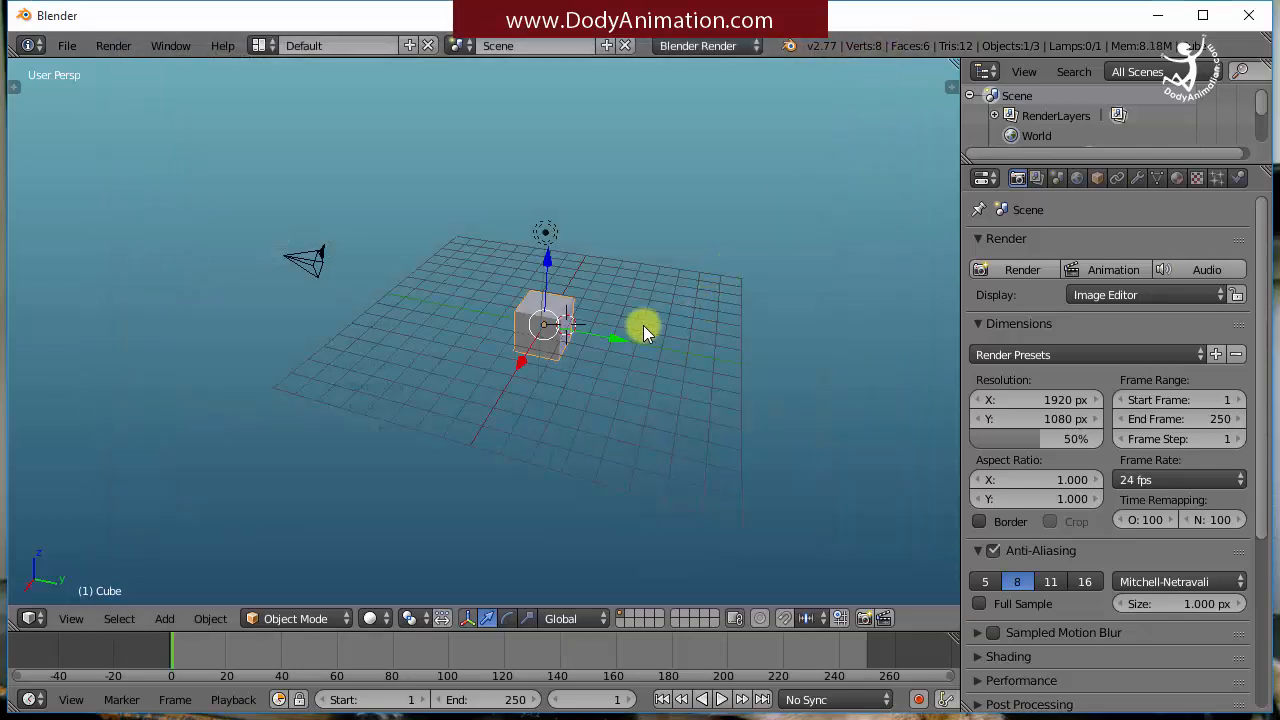
Select the camera, the lamp and the cube one after another to test the new selection setting.
click(315, 260)
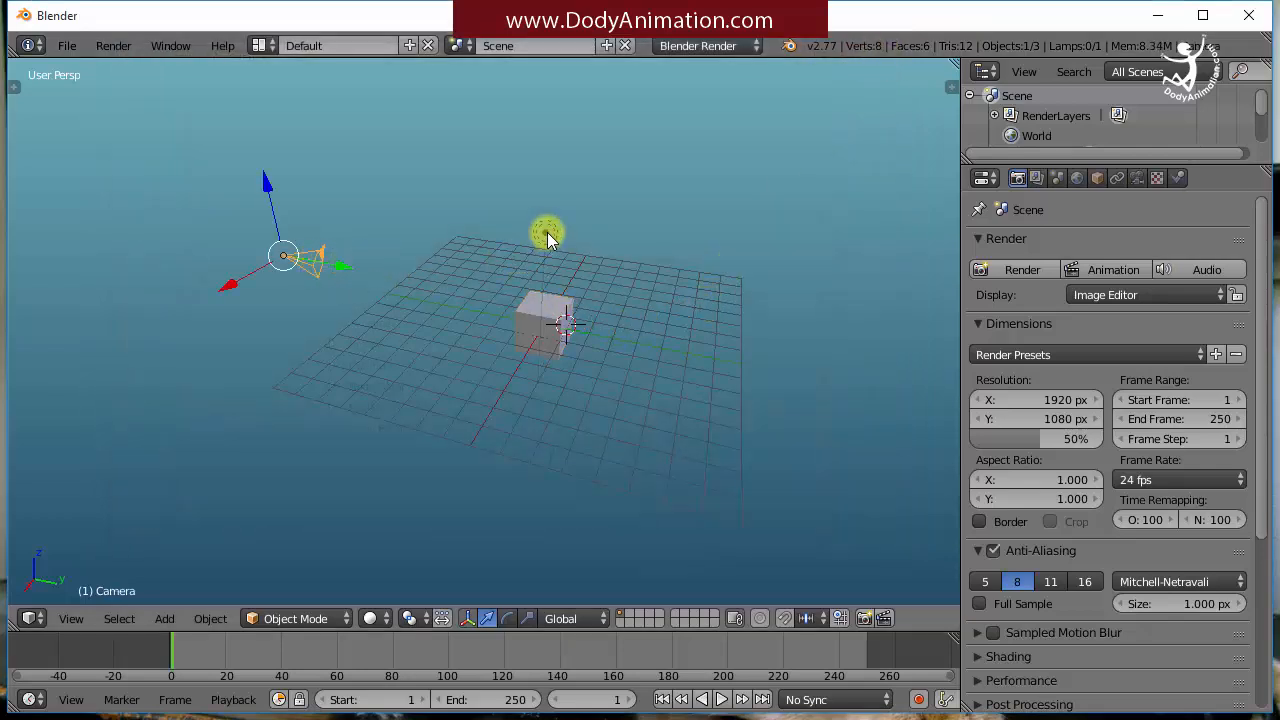
click(546, 233)
click(551, 328)
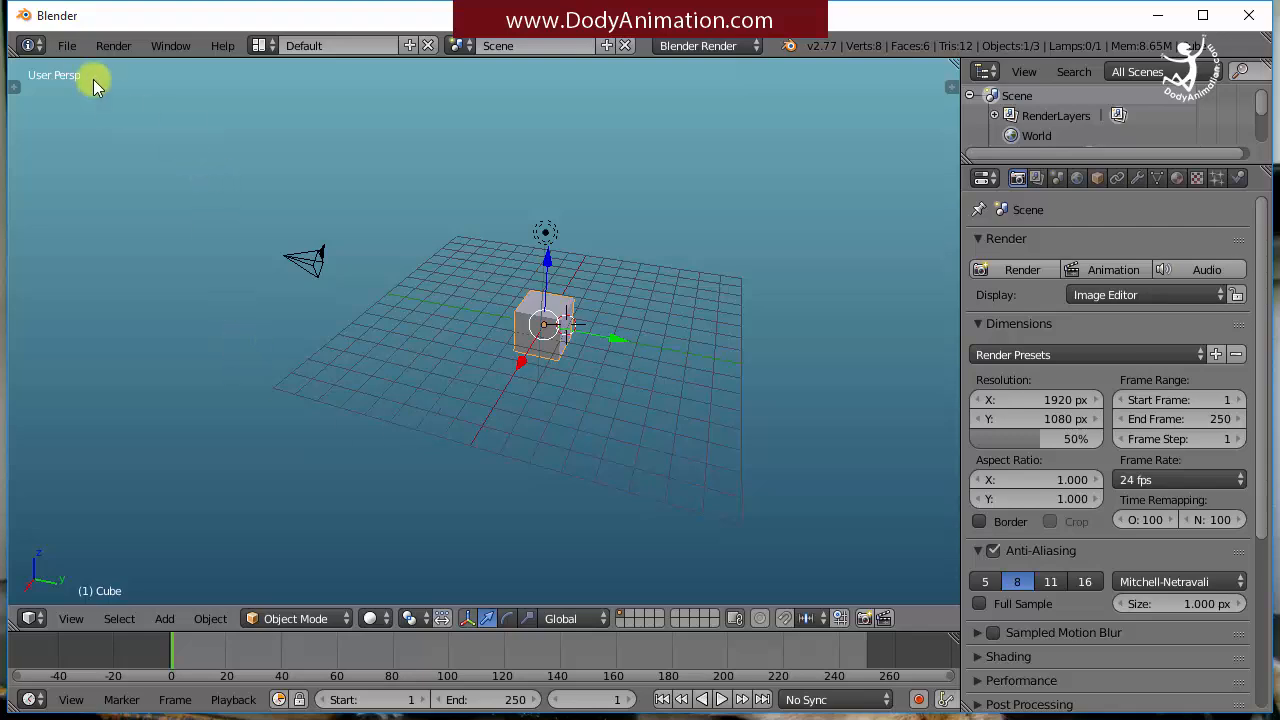
Set Select With back to Right in the user preferences without saving the settings, and close the preferences.
click(67, 45)
click(131, 270)
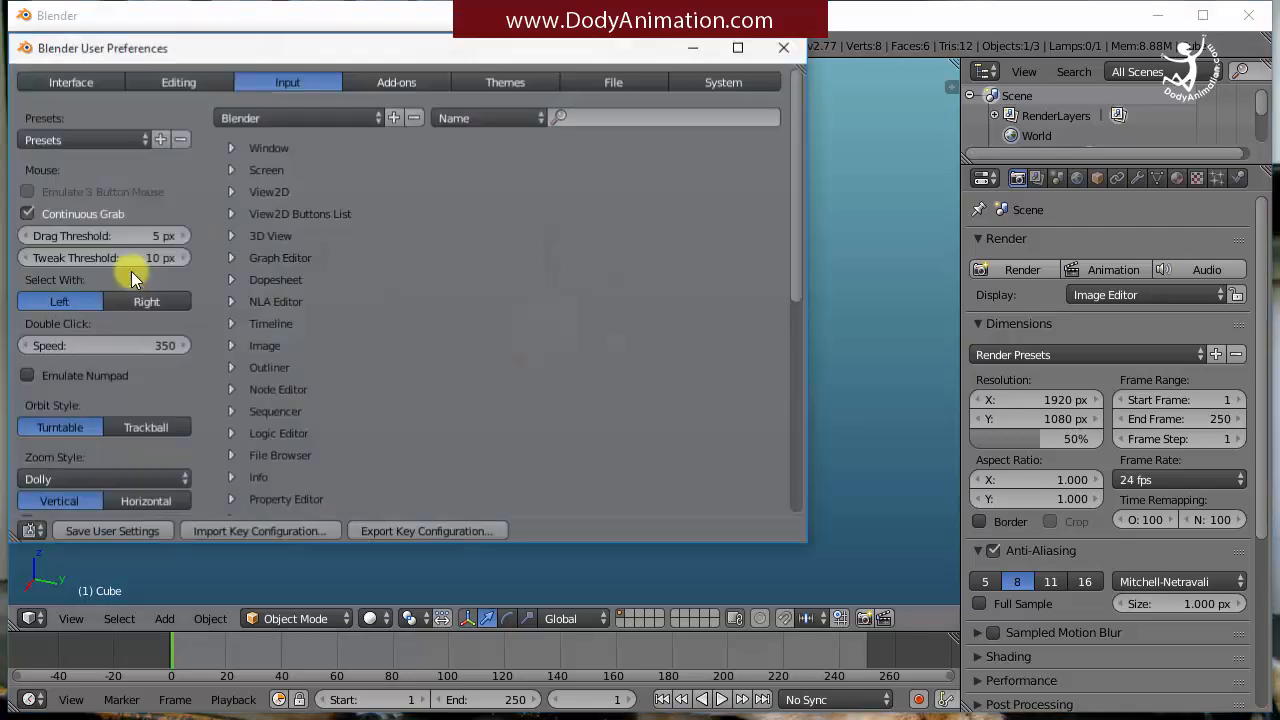
click(140, 301)
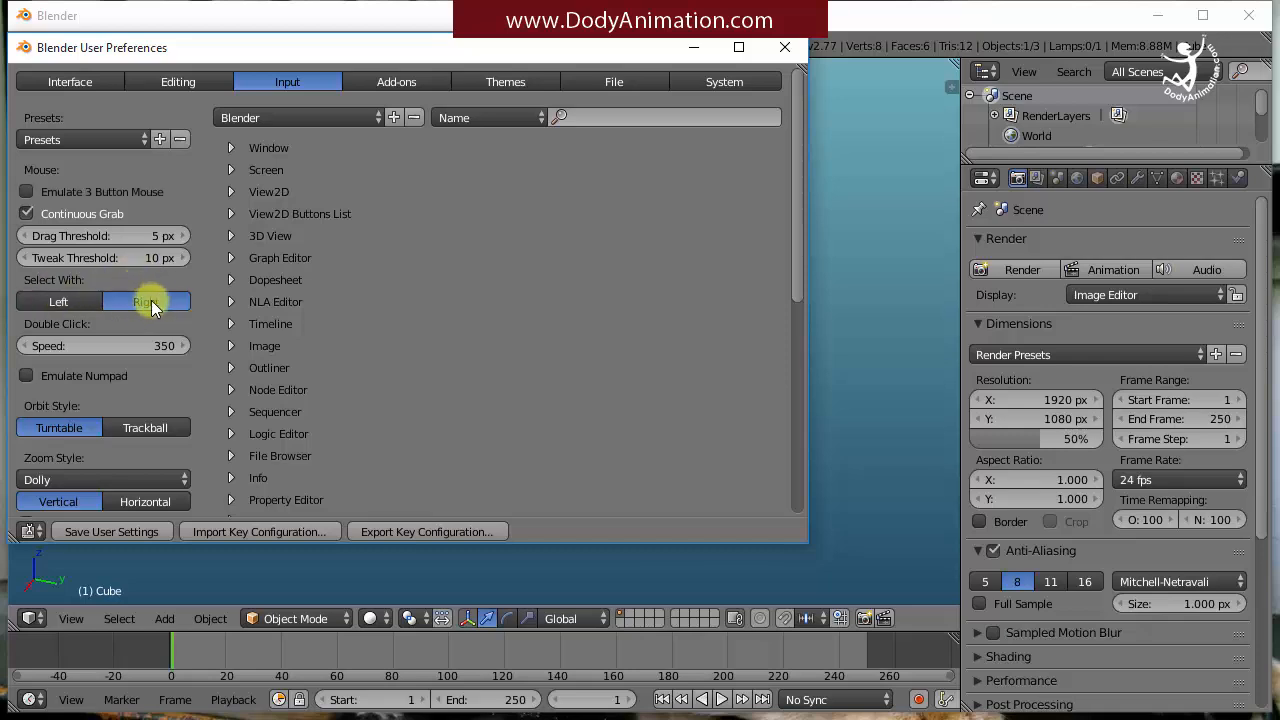
click(784, 47)
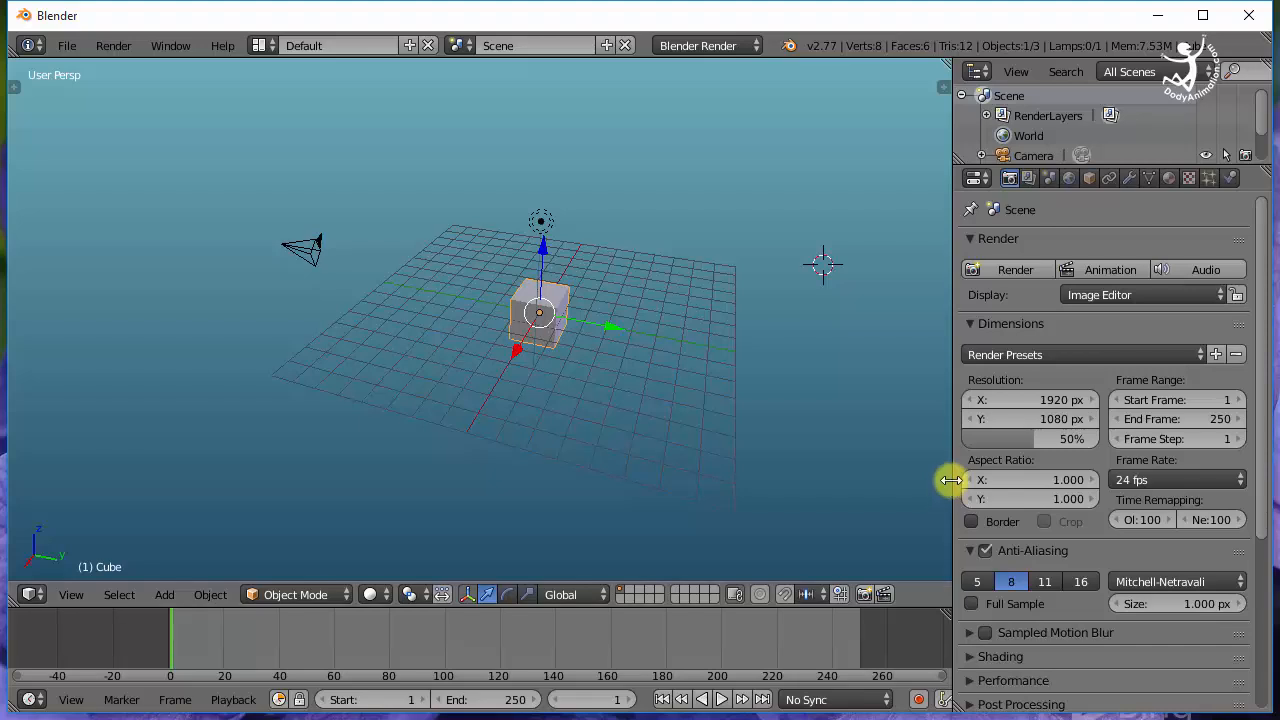
Resize the interface areas, making the Properties editor wider, the Timeline slightly taller and the Outliner taller.
mouse_move(952, 463)
mouse_down()
mouse_move(814, 460)
mouse_move(1043, 466)
mouse_move(900, 457)
mouse_move(940, 465)
mouse_up()
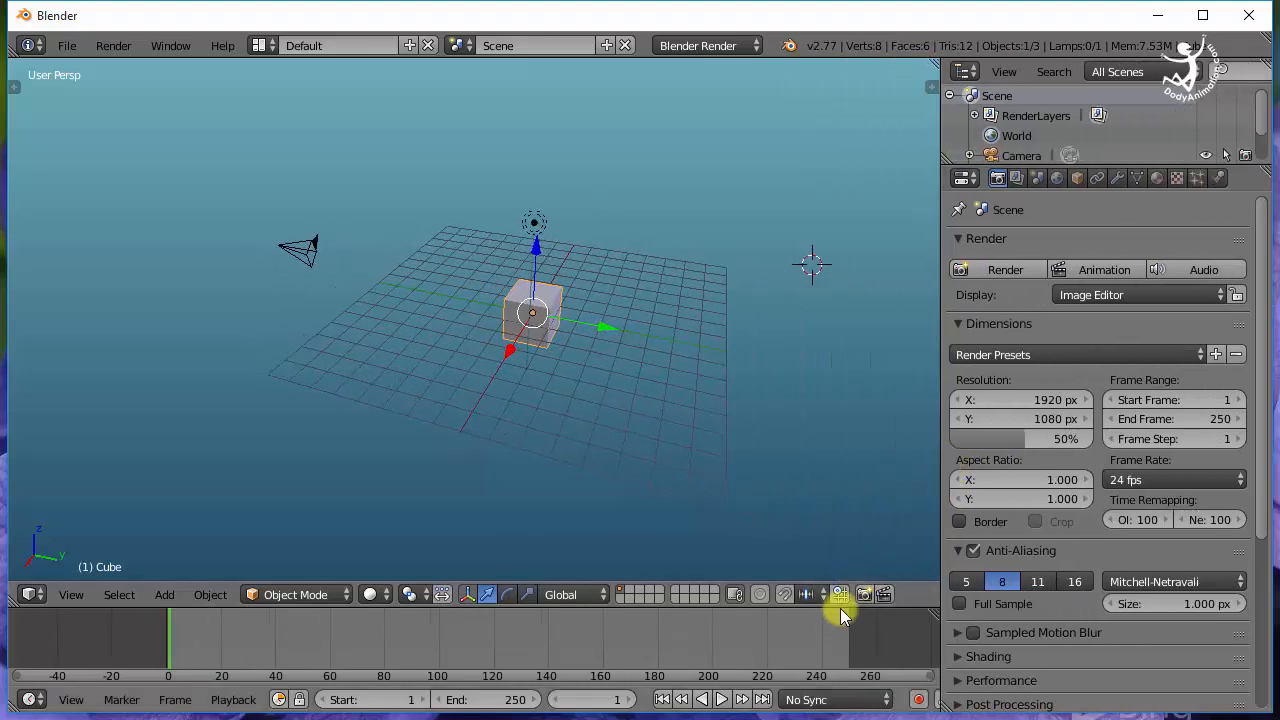
drag(840, 608, 840, 466)
drag(840, 640, 842, 590)
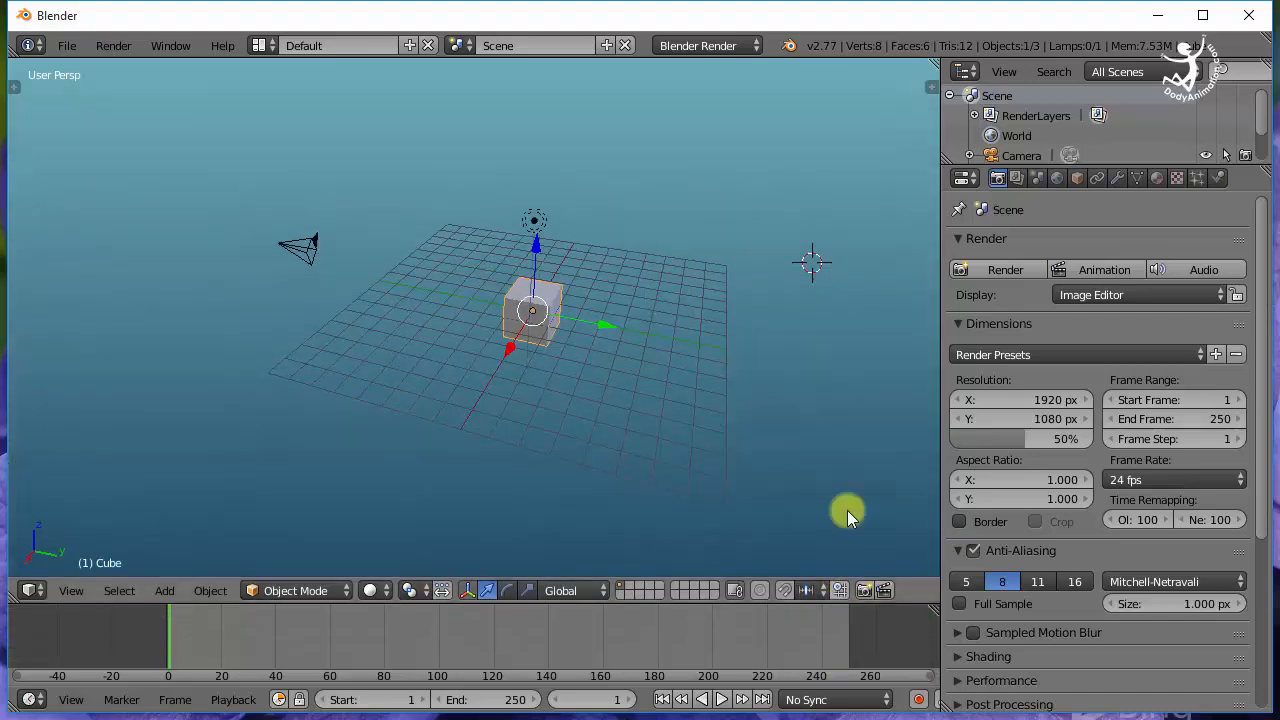
mouse_move(675, 61)
mouse_down()
mouse_move(674, 117)
mouse_move(677, 82)
mouse_up()
drag(1000, 163, 932, 272)
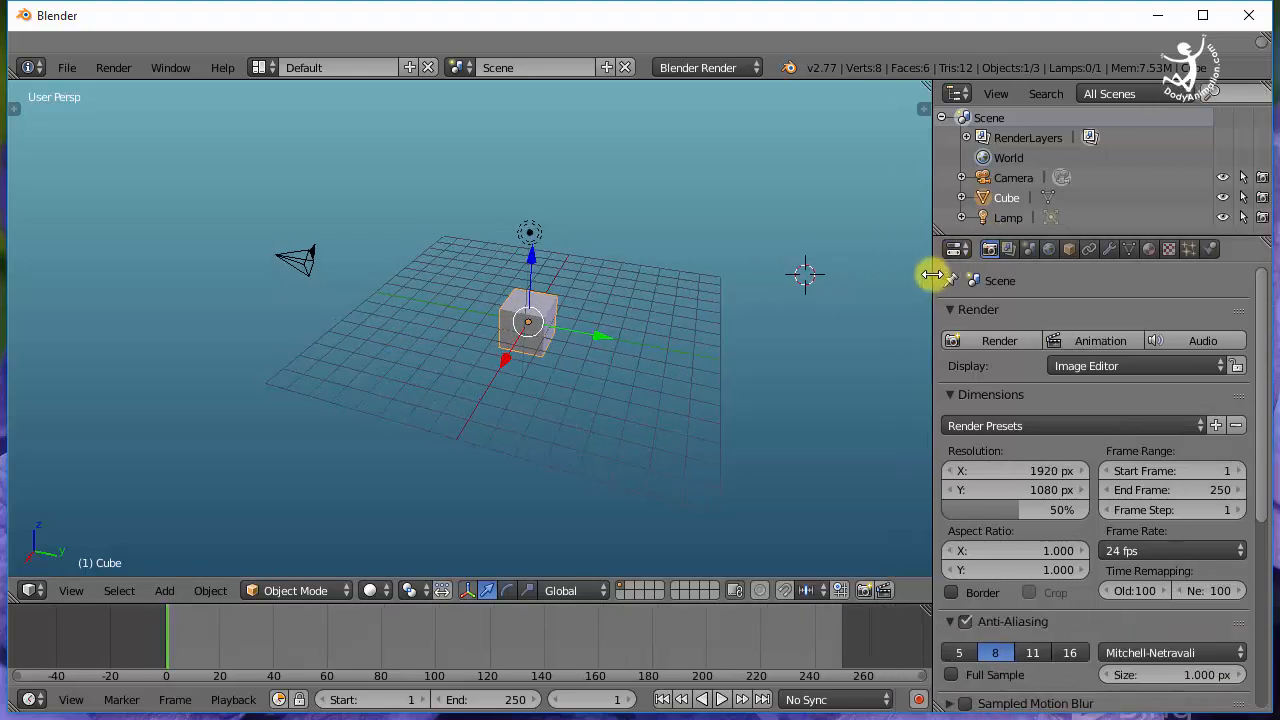
drag(707, 80, 706, 43)
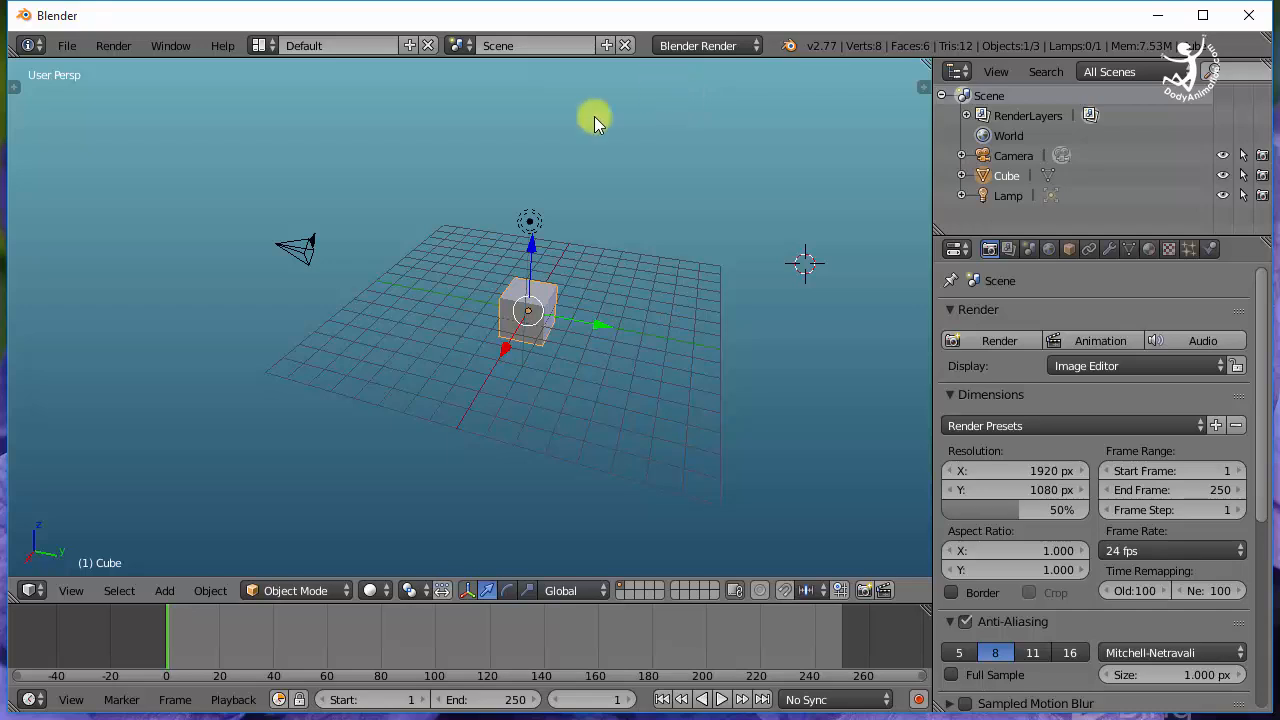
Try the Animation and Compositing screen layouts and return to the Default layout.
click(263, 46)
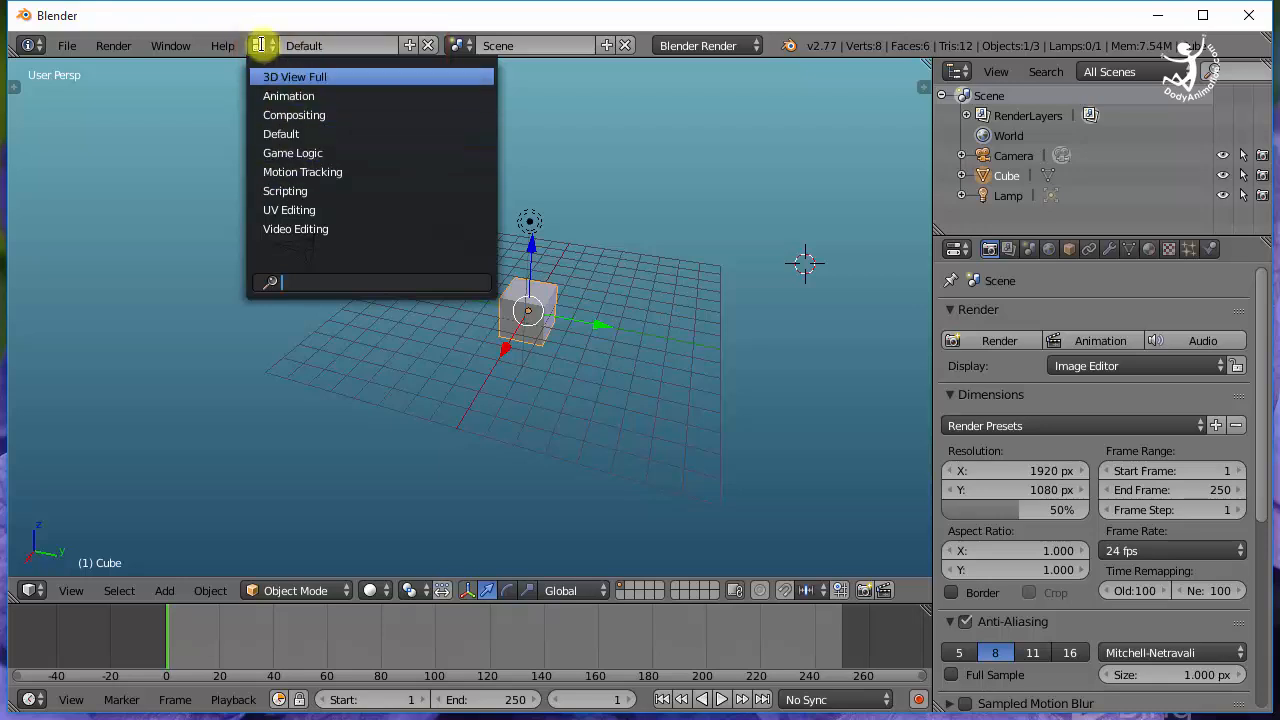
click(263, 45)
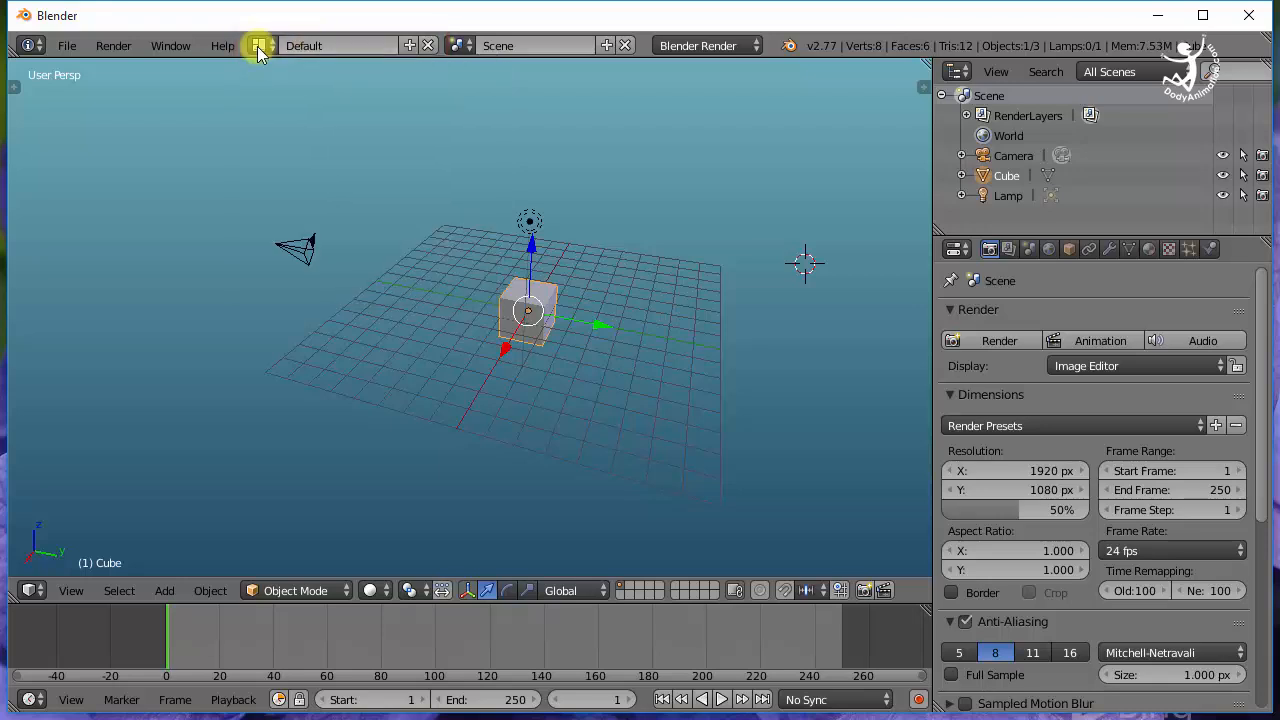
click(258, 46)
click(274, 95)
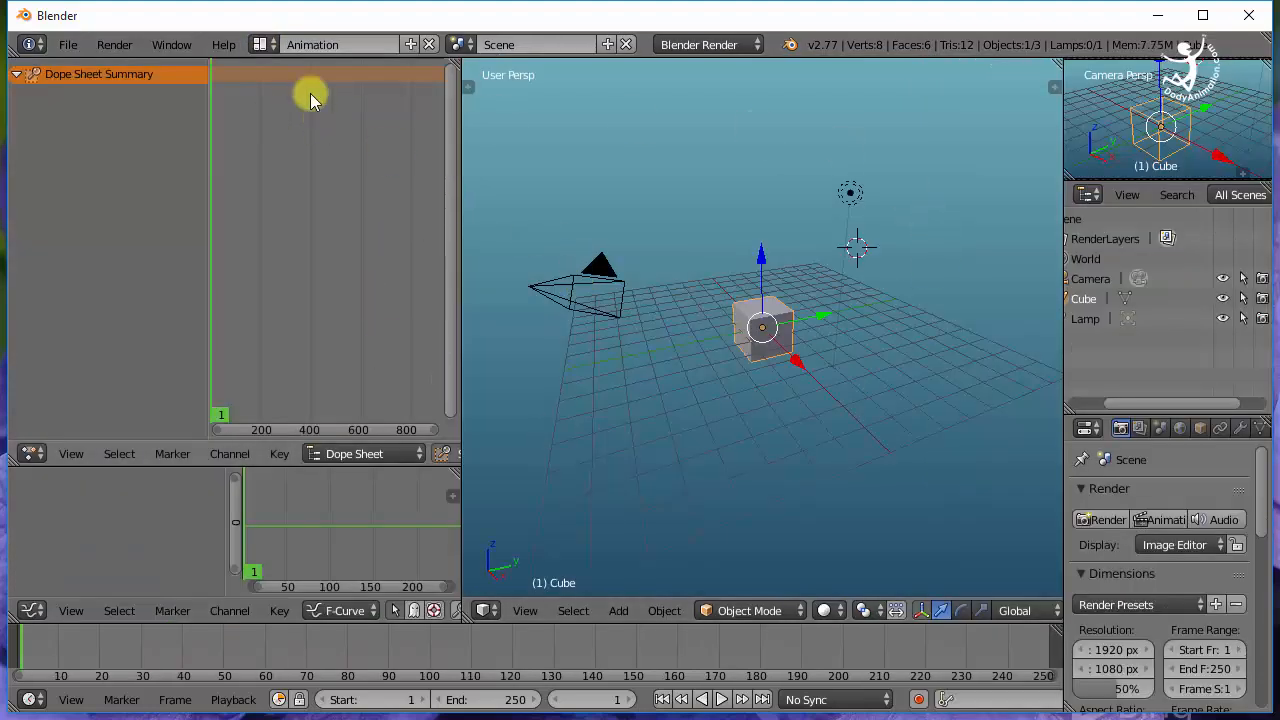
click(259, 45)
click(278, 114)
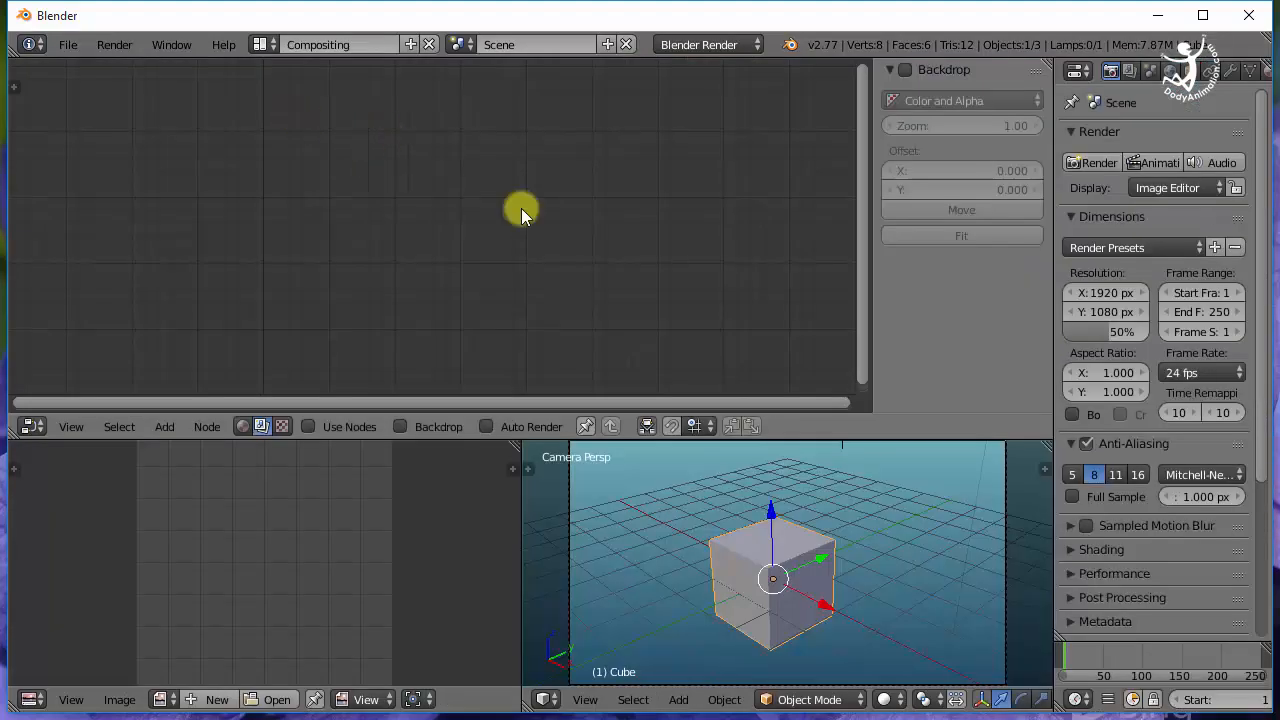
click(260, 45)
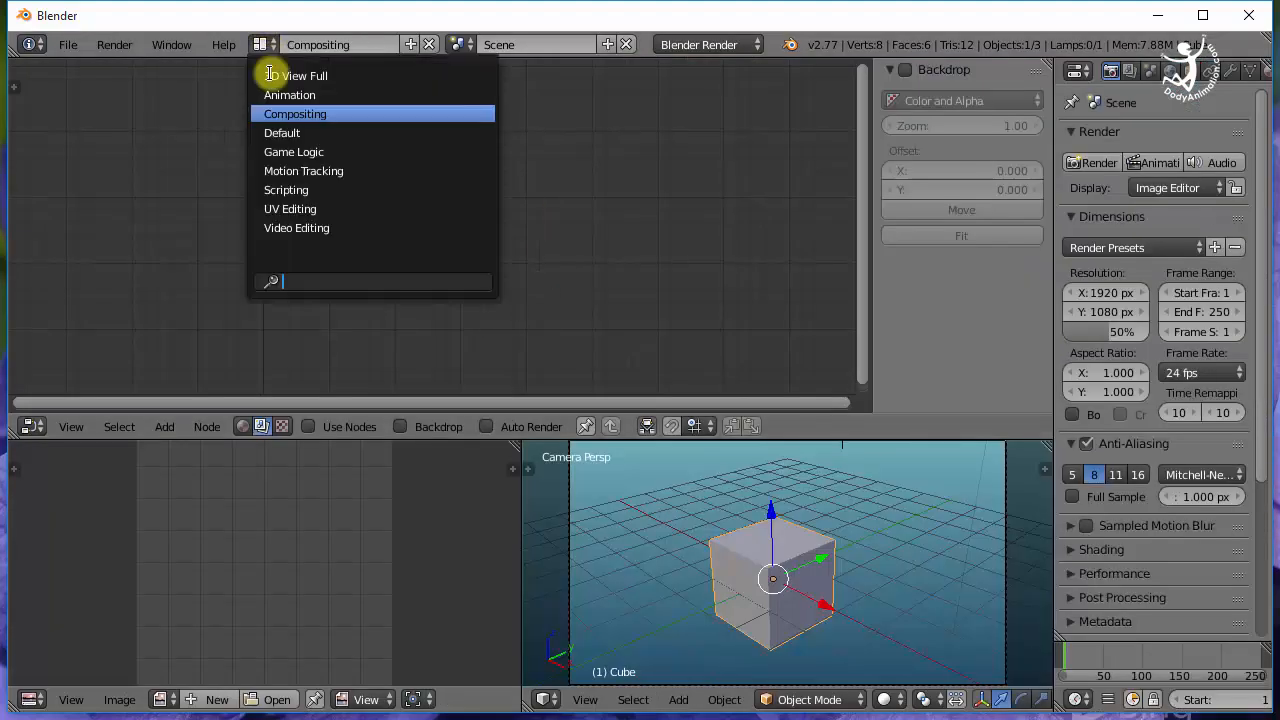
click(280, 132)
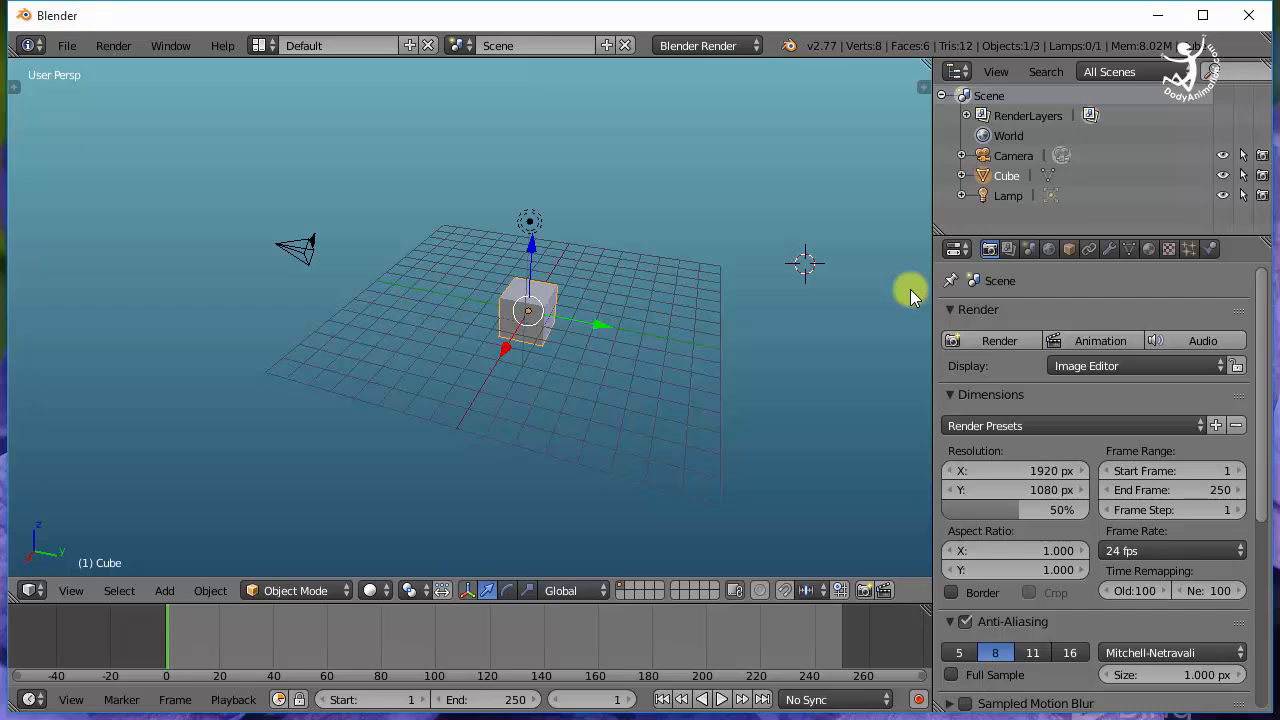
Start a new file by reloading the start-up file.
click(67, 45)
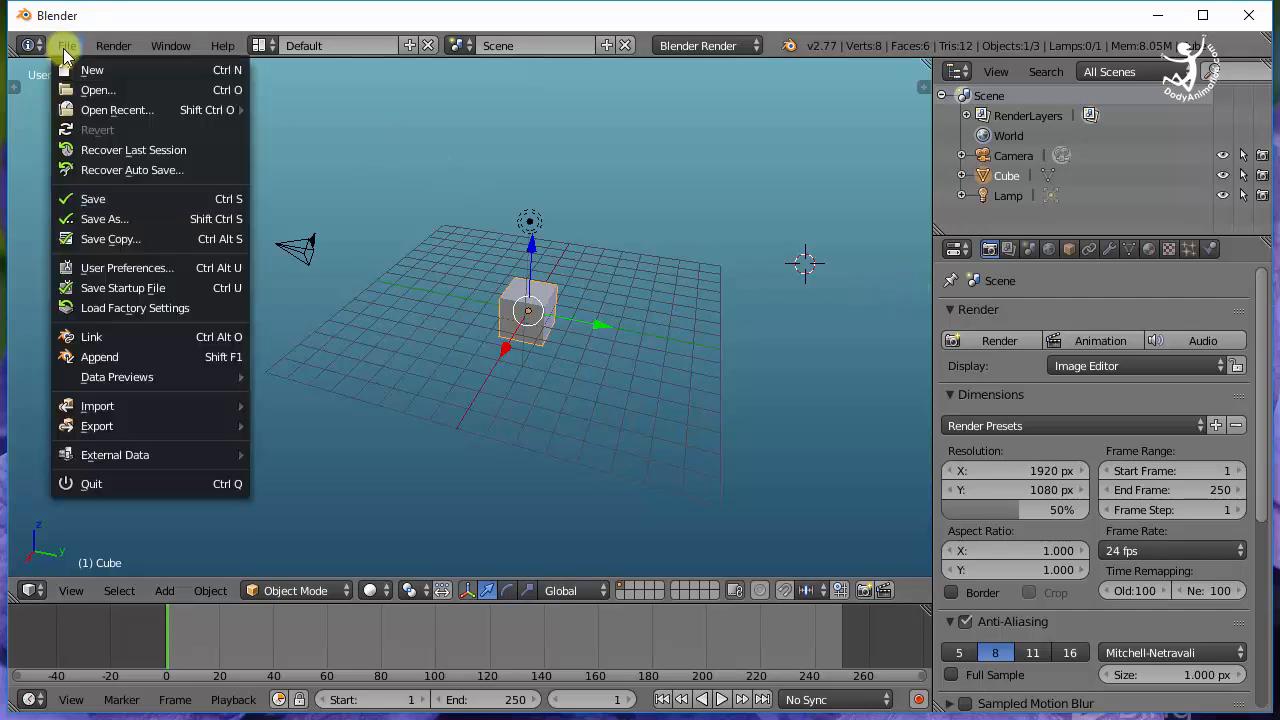
click(72, 68)
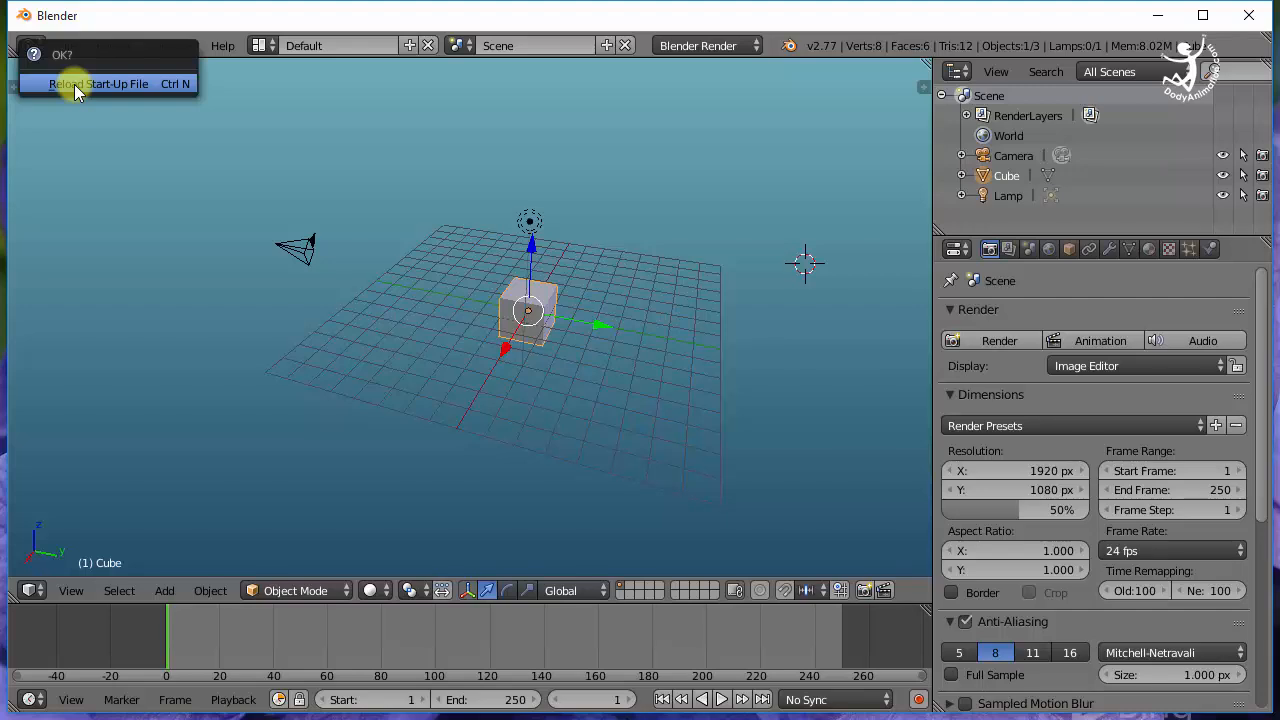
click(98, 84)
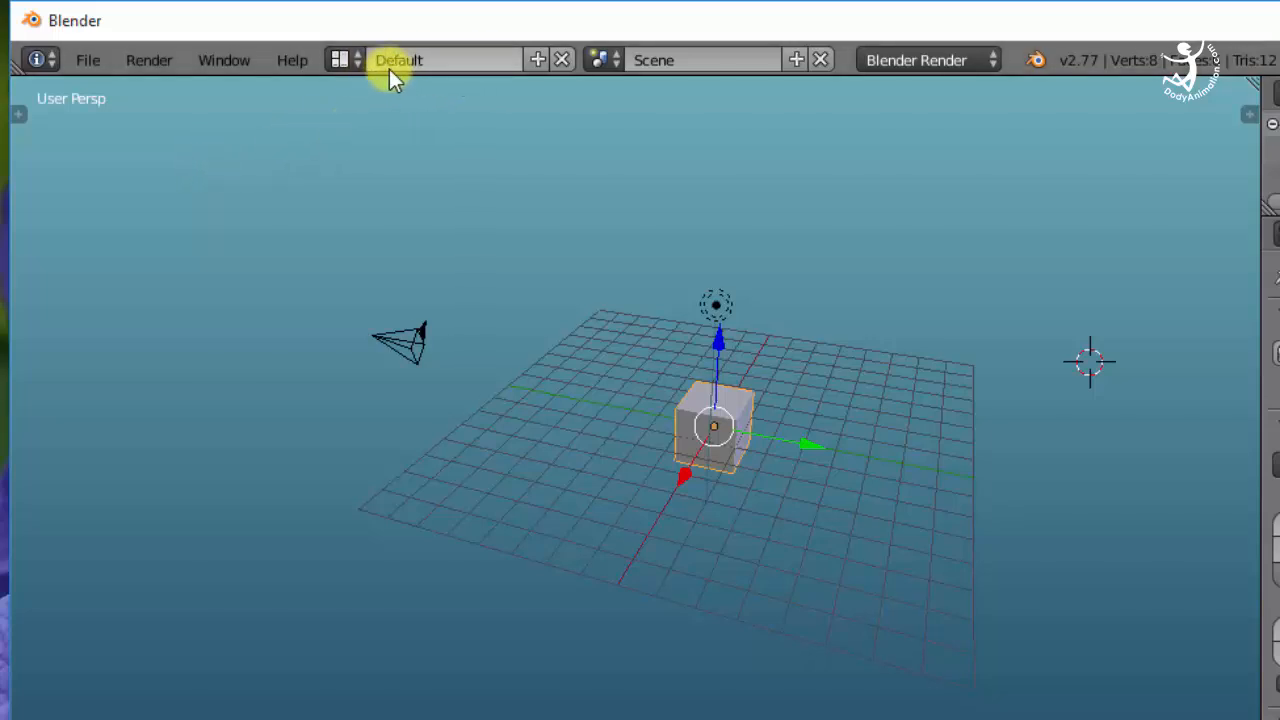
Add a new screen layout based on Default, name it "Dody layout" and select it from the layout list.
click(537, 61)
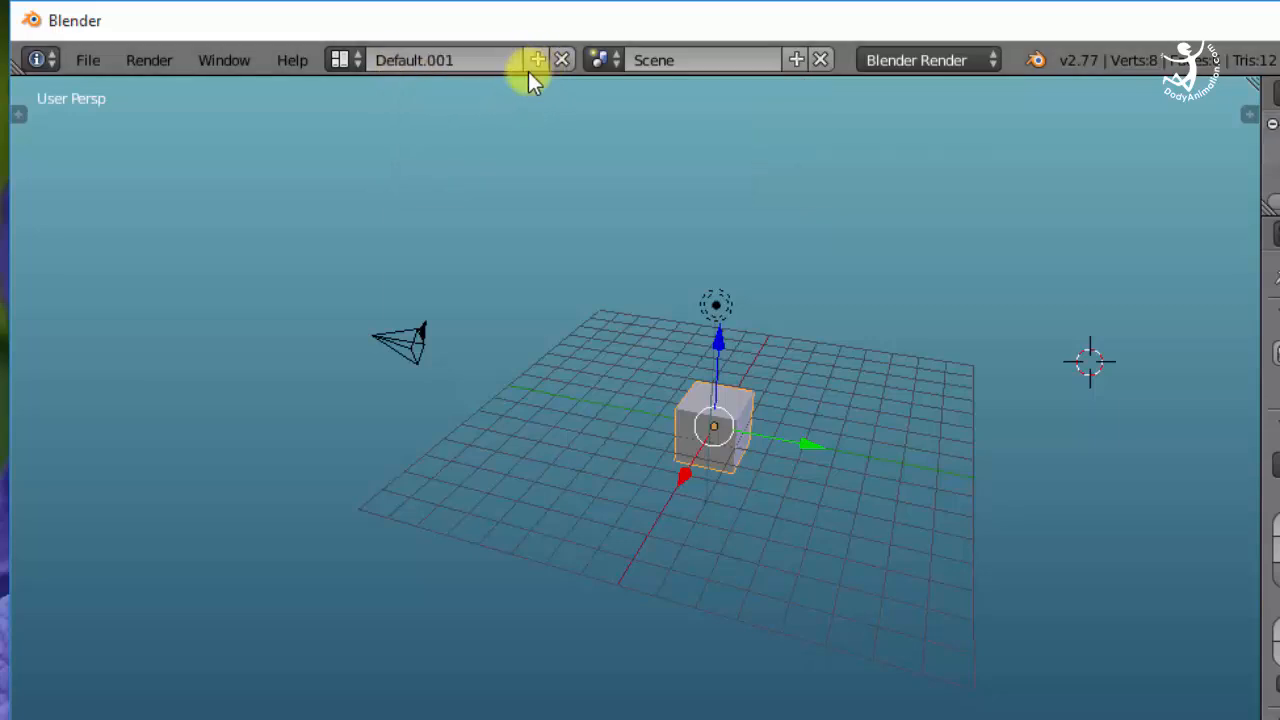
click(470, 61)
text(Dody layout)
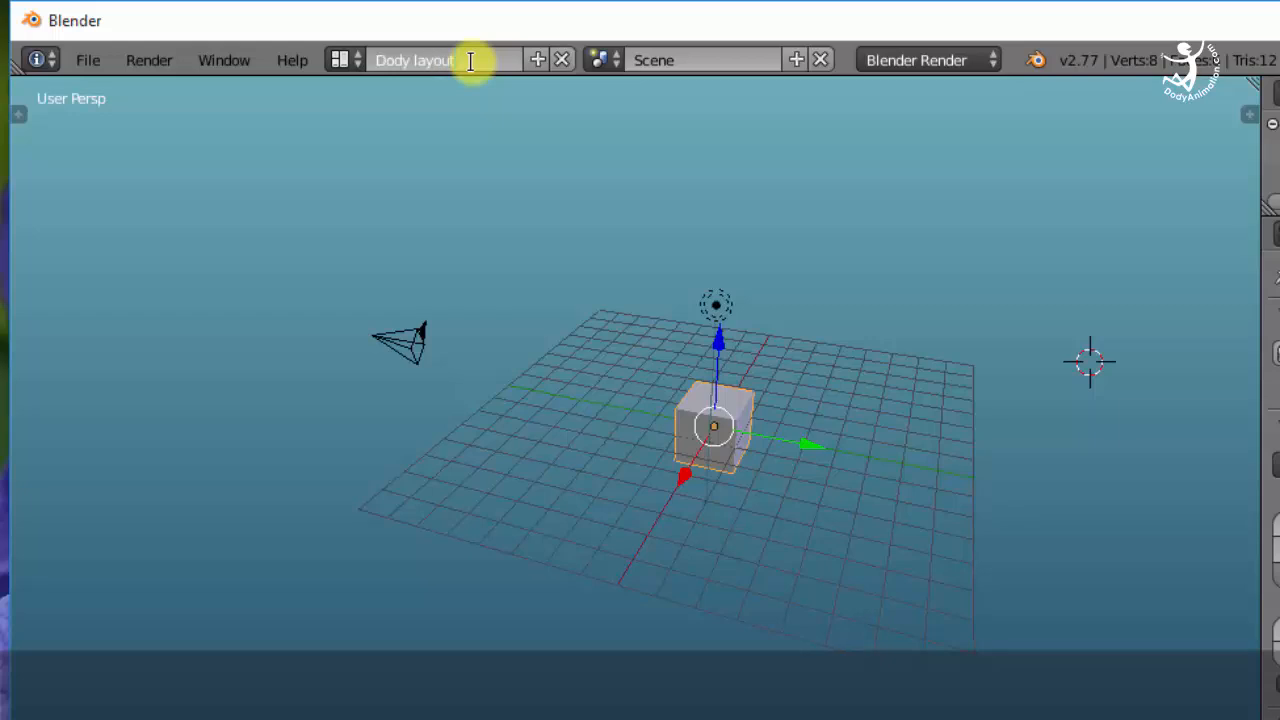
key(Return)
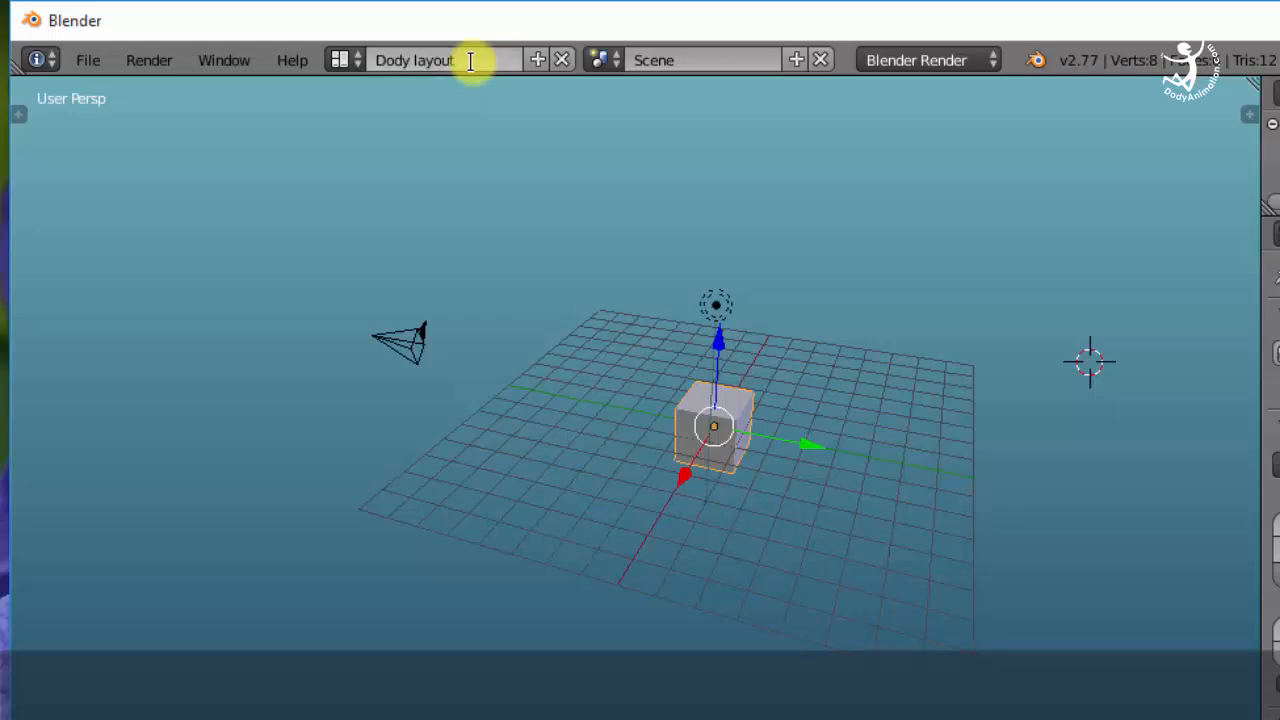
click(339, 60)
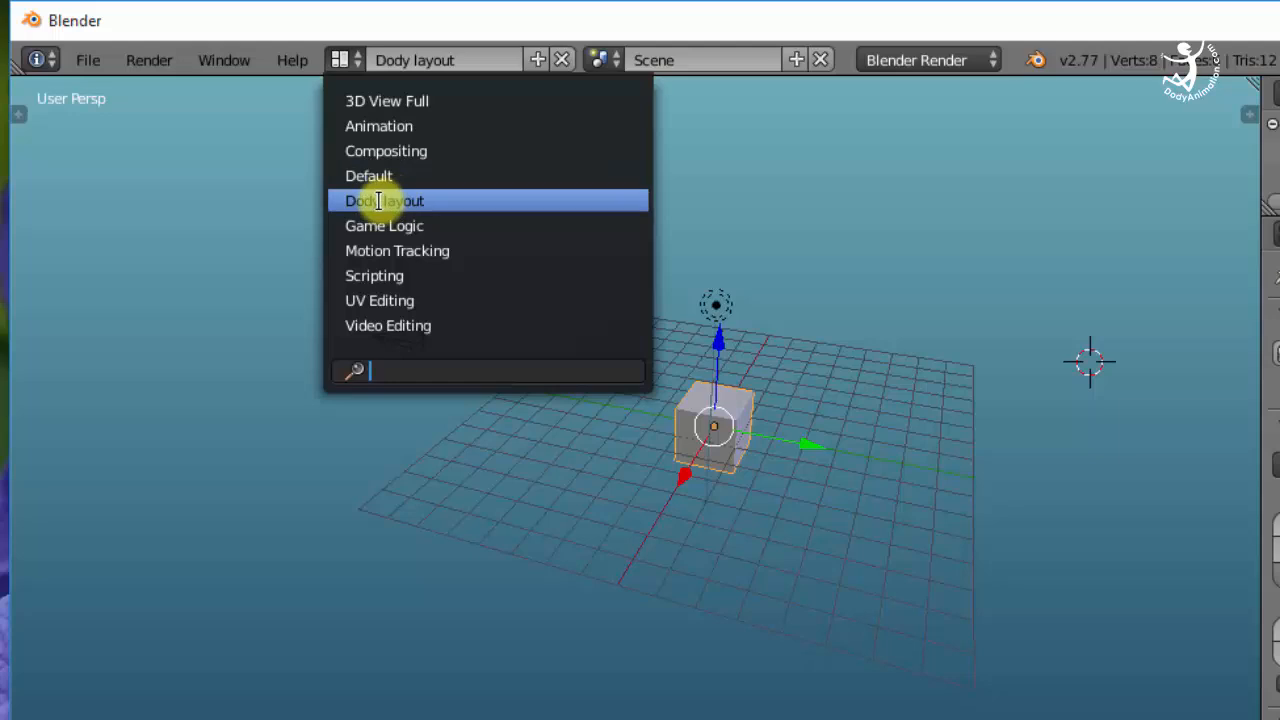
click(416, 201)
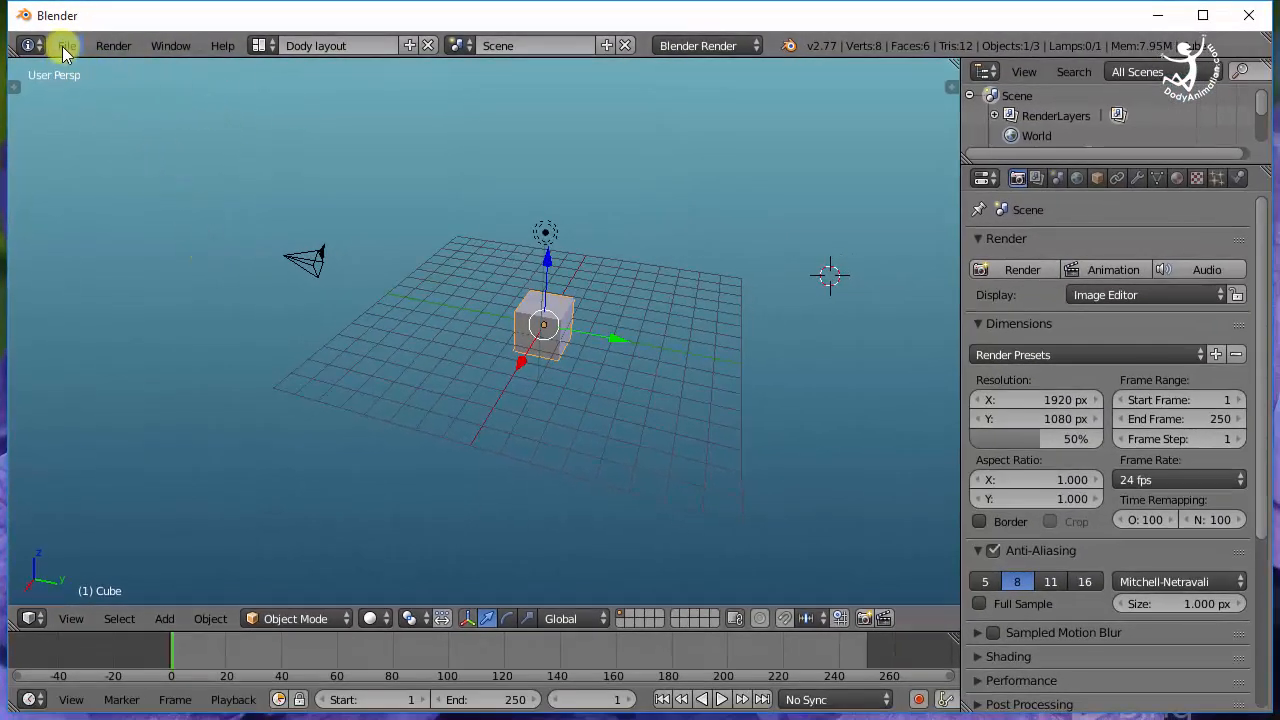
Save the current setup as the startup file and start a new file by reloading it.
click(63, 46)
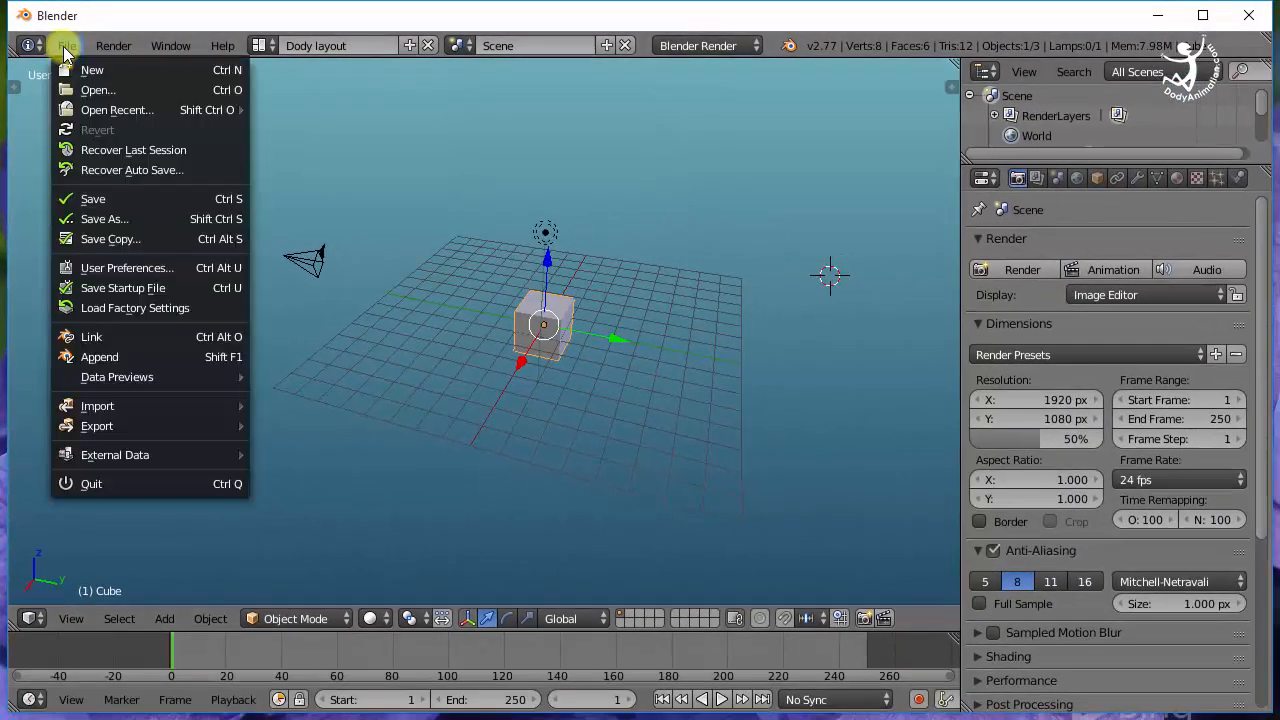
click(89, 289)
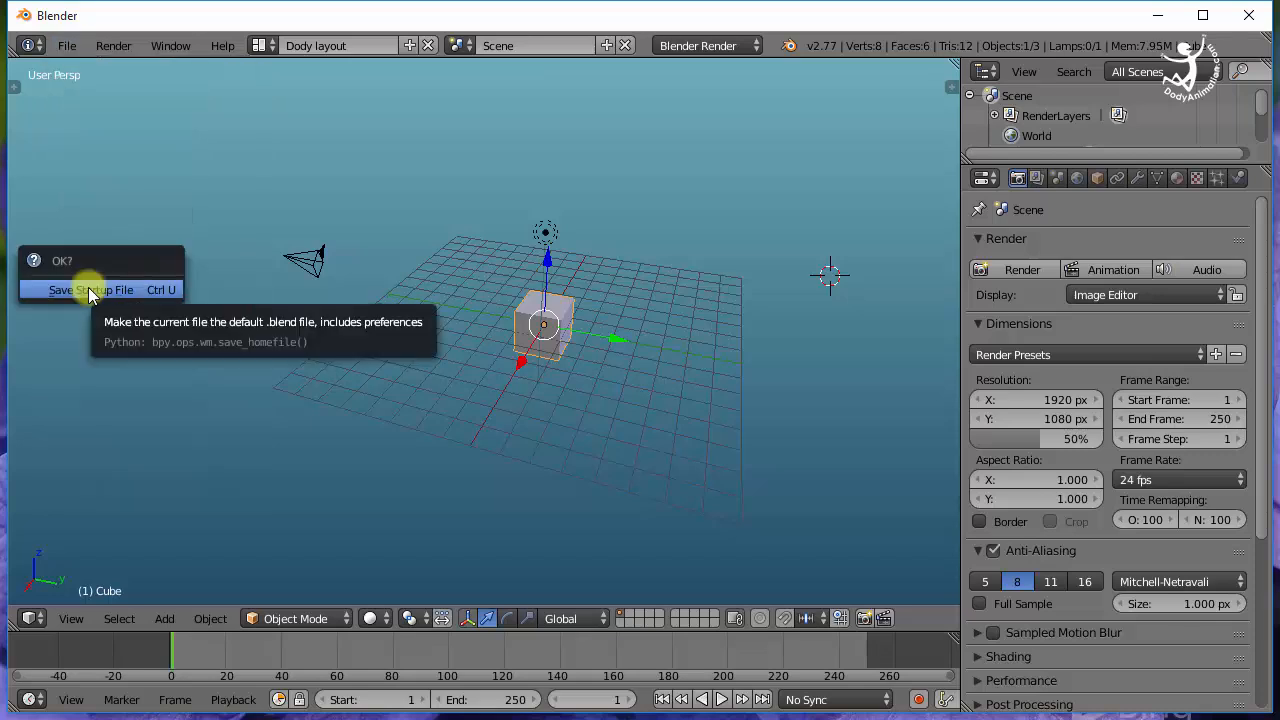
click(89, 290)
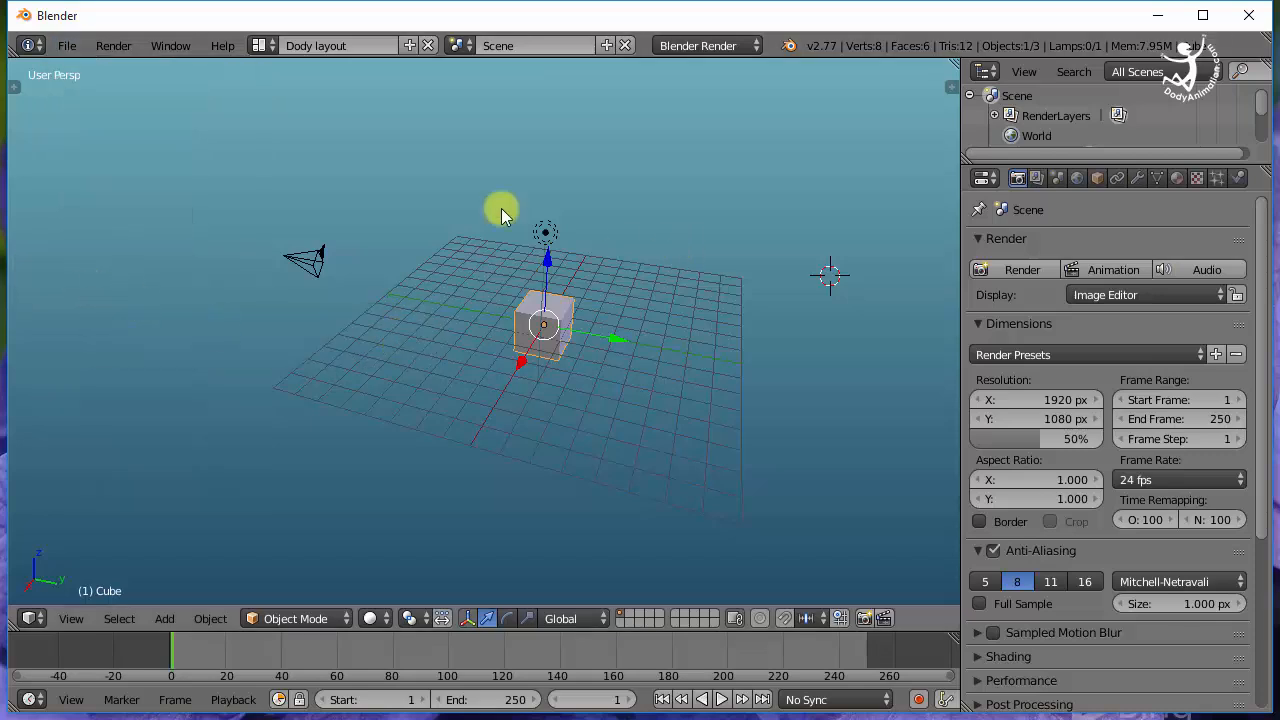
click(67, 45)
click(95, 66)
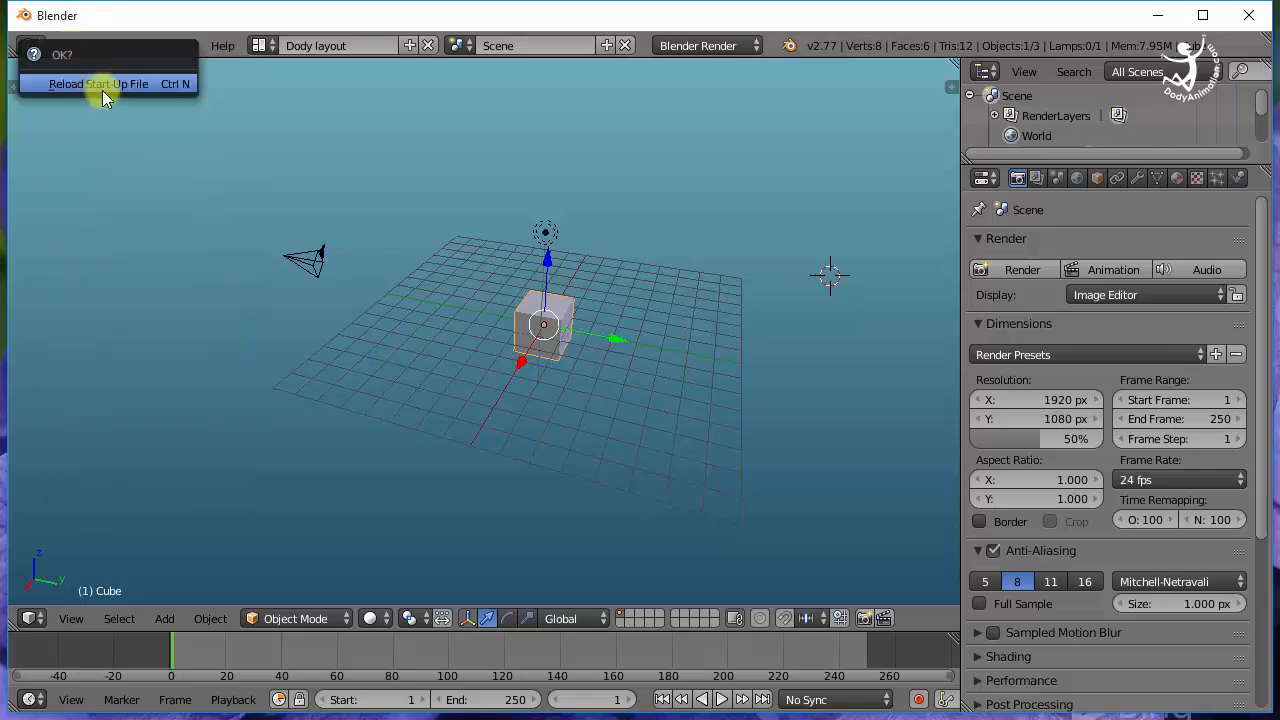
click(101, 85)
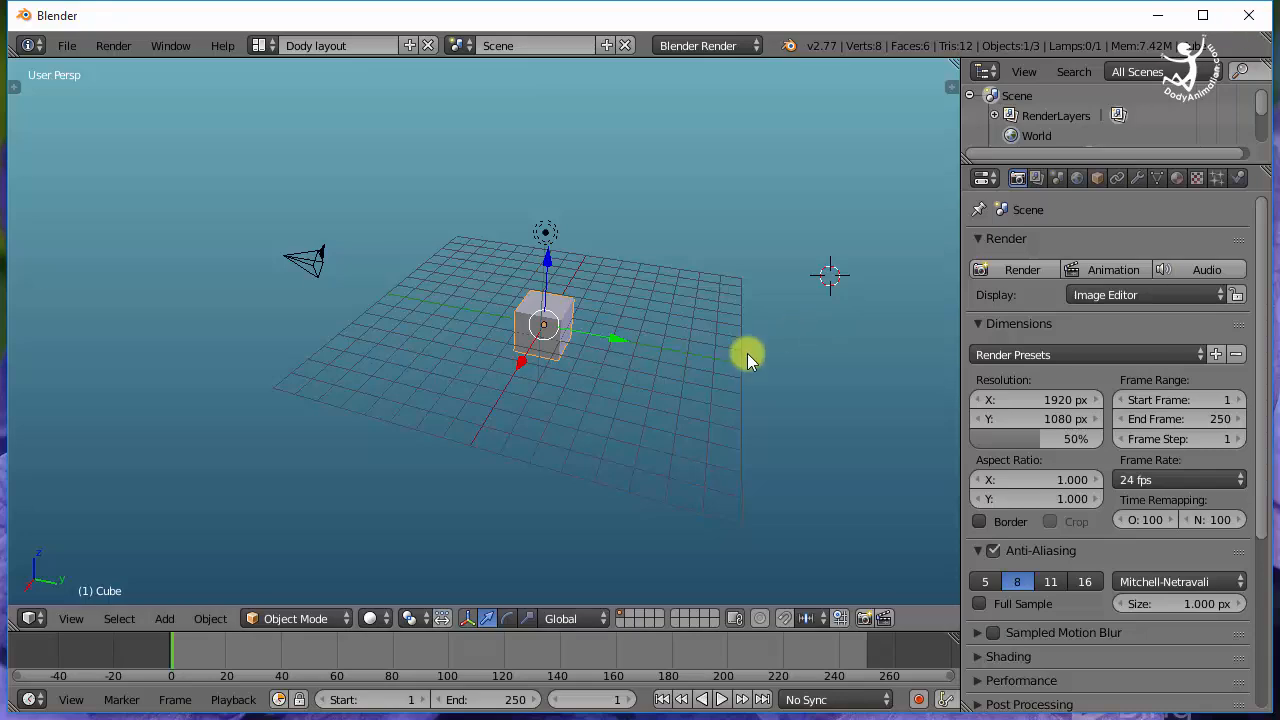
Widen the Properties column slightly and split the 3D View into two side-by-side views, dividing the left one into two stacked views.
click(264, 44)
mouse_move(960, 303)
mouse_down()
mouse_move(918, 304)
mouse_move(938, 304)
mouse_up()
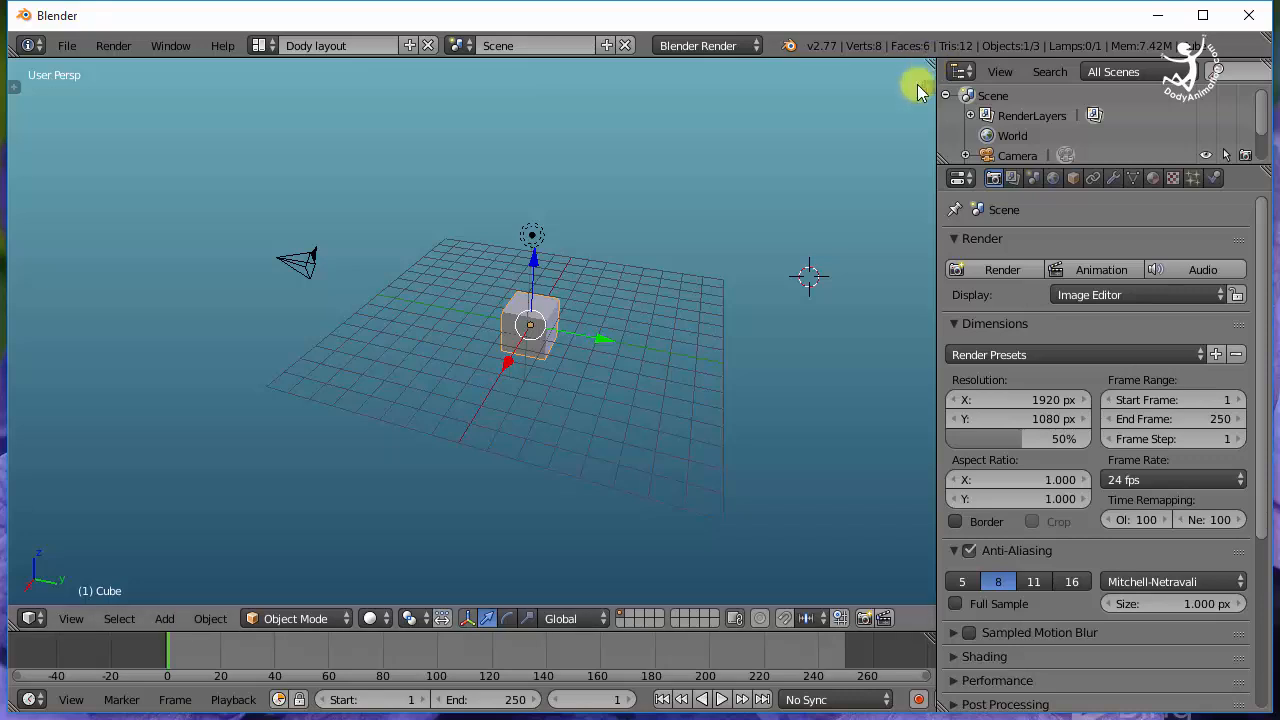
drag(929, 63, 727, 152)
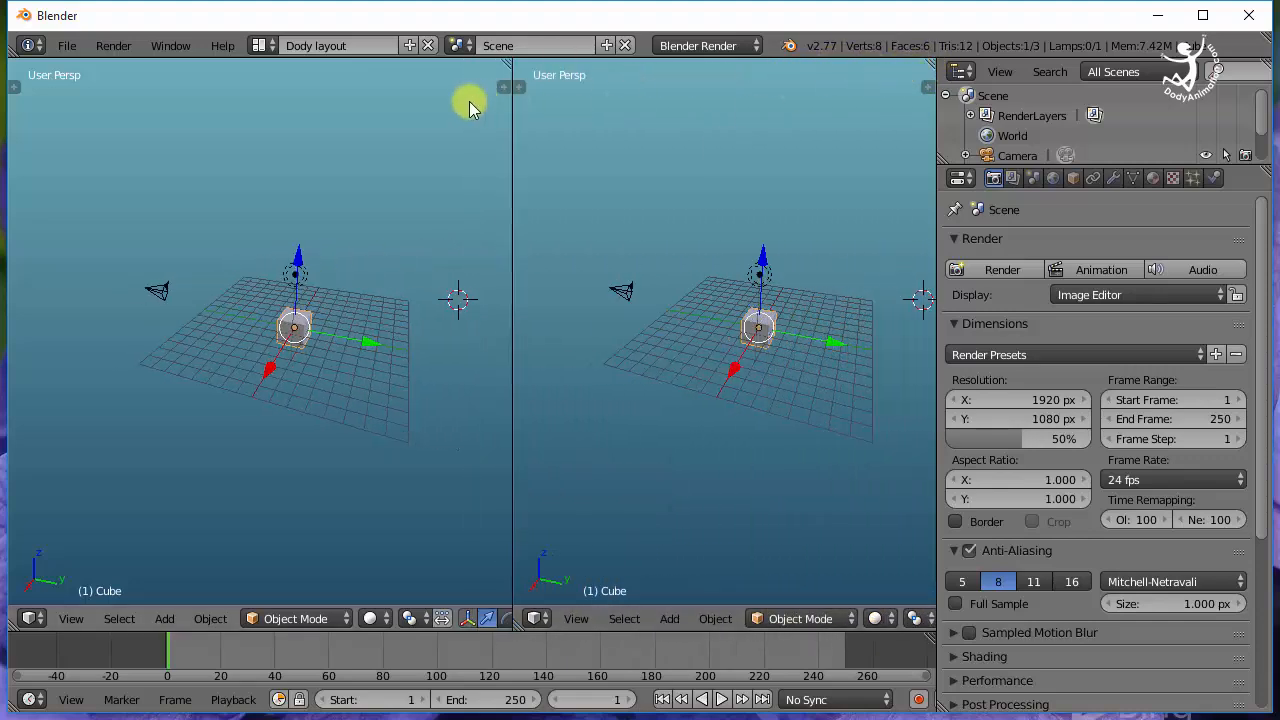
drag(512, 366, 529, 391)
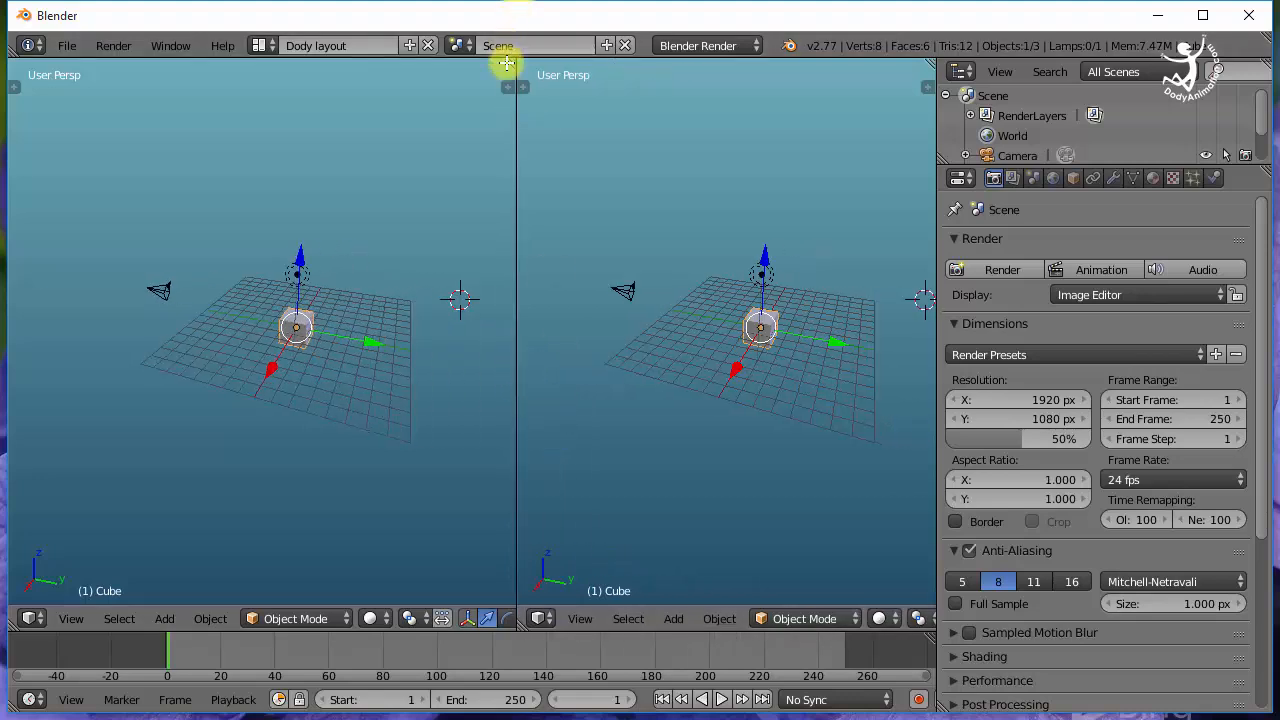
drag(505, 60, 491, 340)
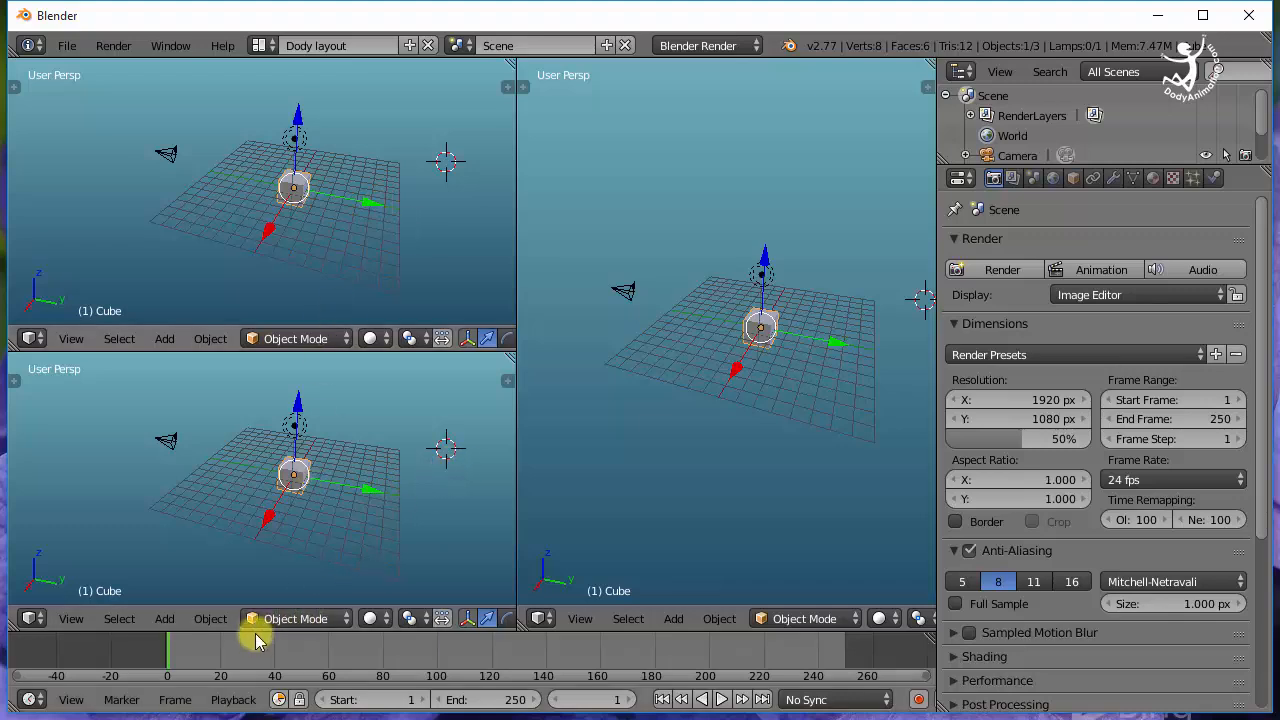
Make the Timeline area taller and change its editor type to Dope Sheet.
drag(258, 628, 263, 518)
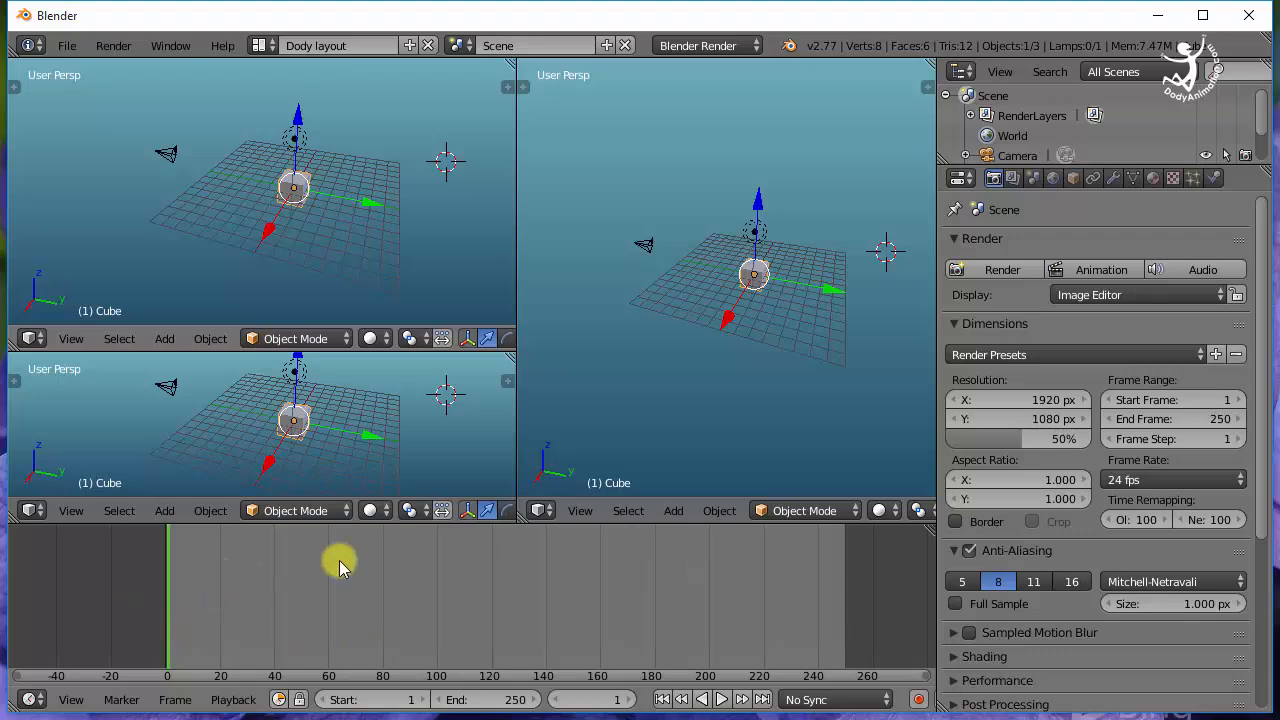
click(30, 699)
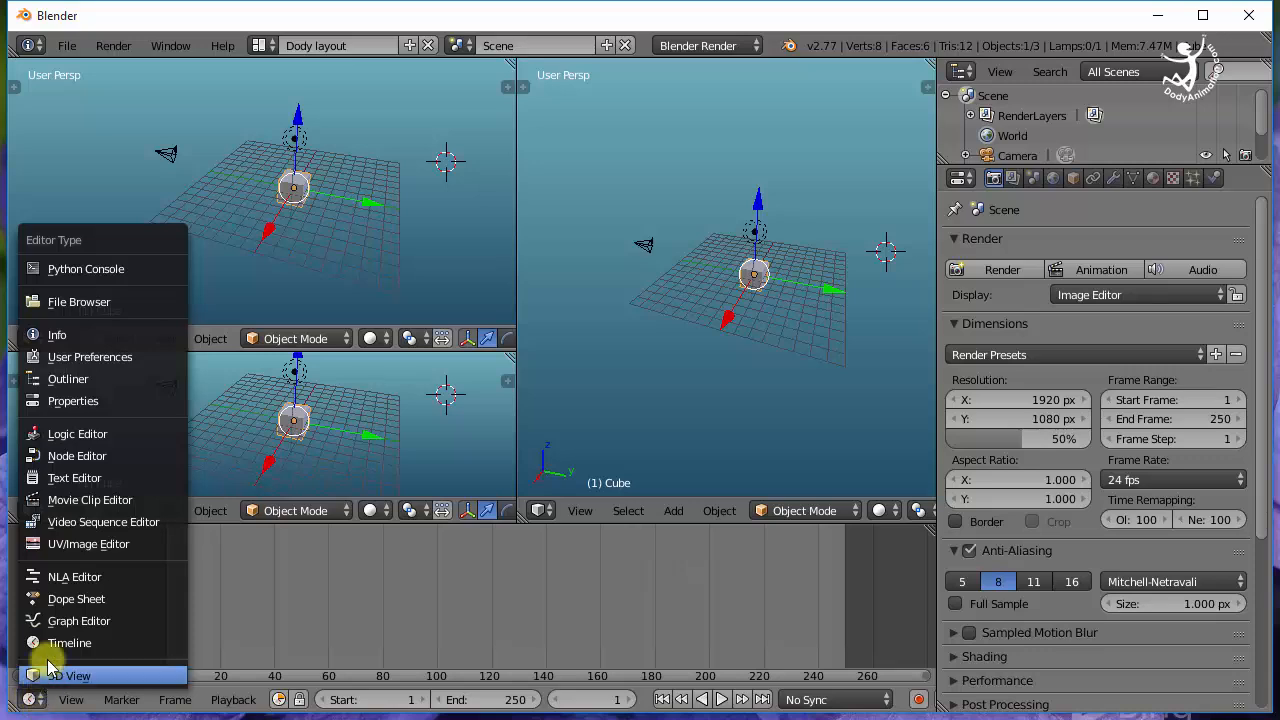
click(62, 599)
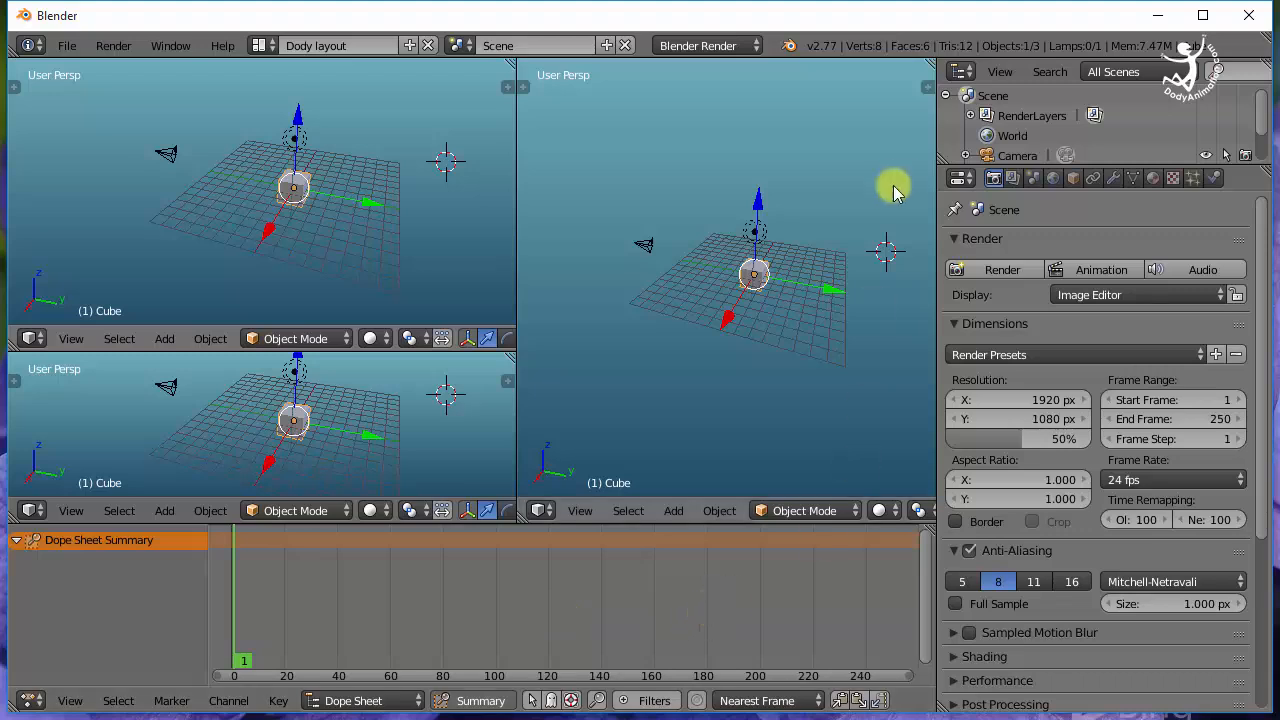
Make the Outliner area taller, change its editor type to UV/Image Editor and widen the column it shares with the Properties editor.
drag(960, 167, 963, 287)
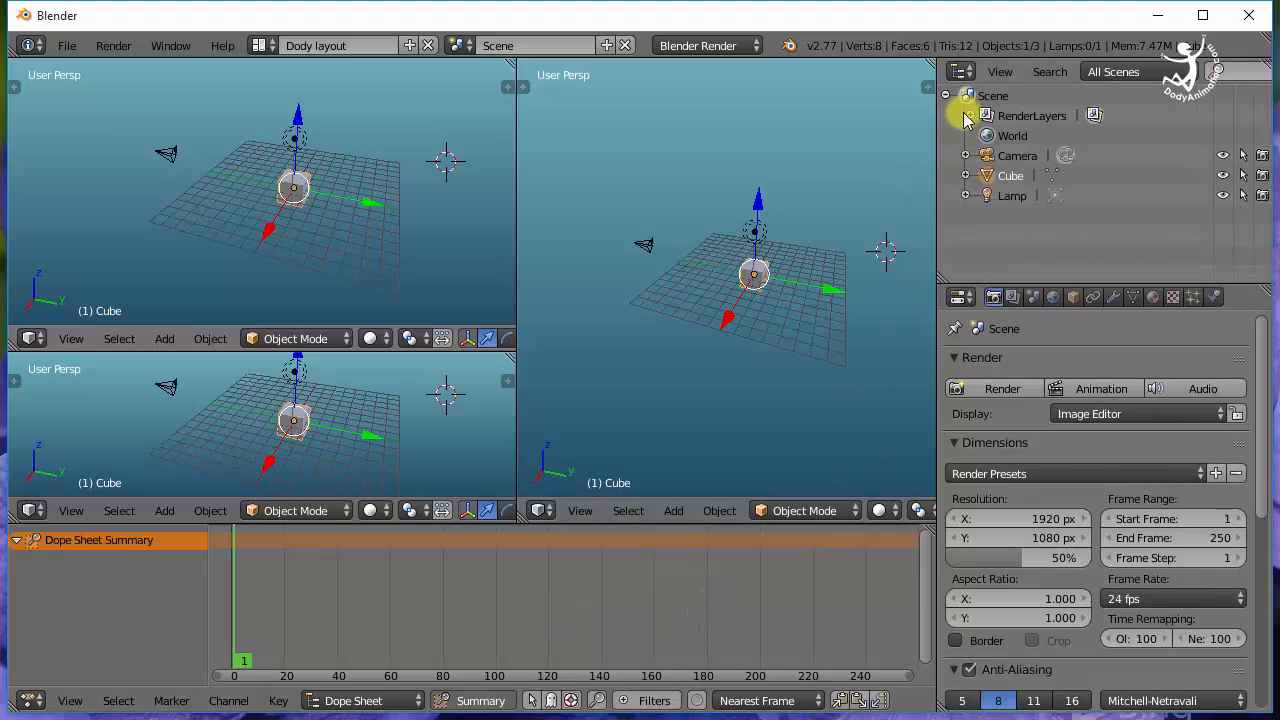
click(961, 73)
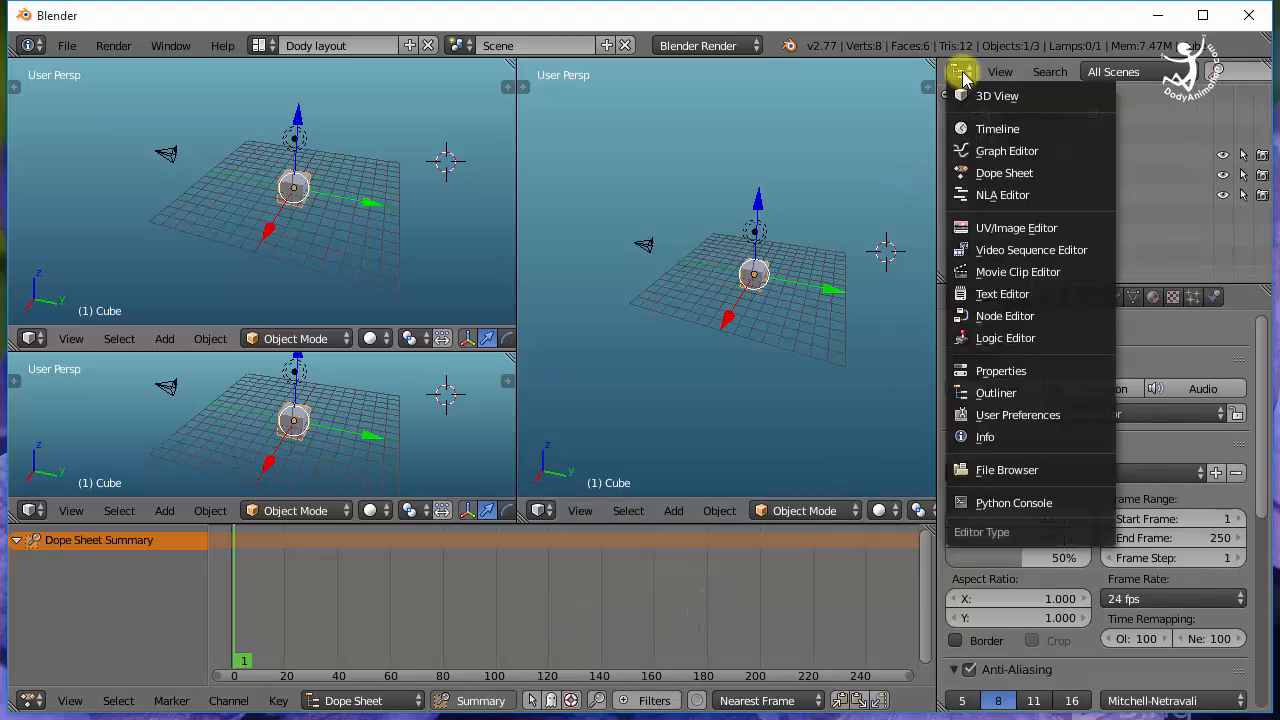
click(980, 229)
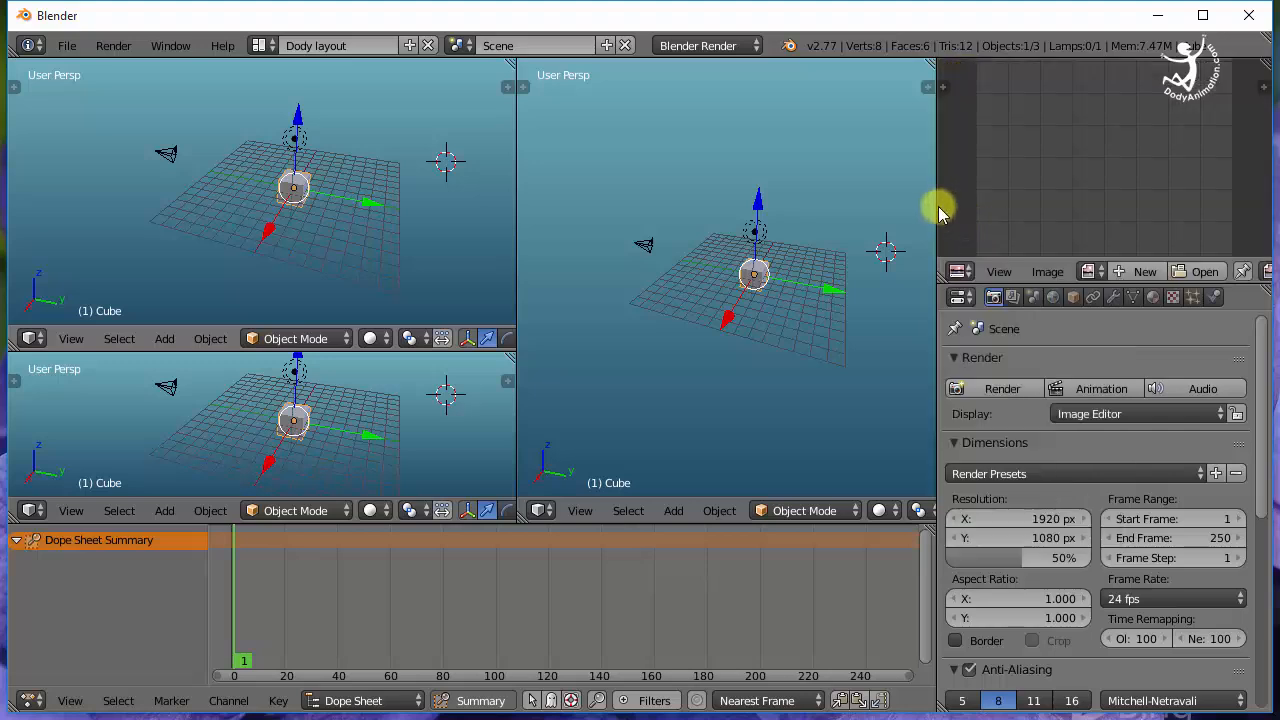
drag(936, 204, 902, 202)
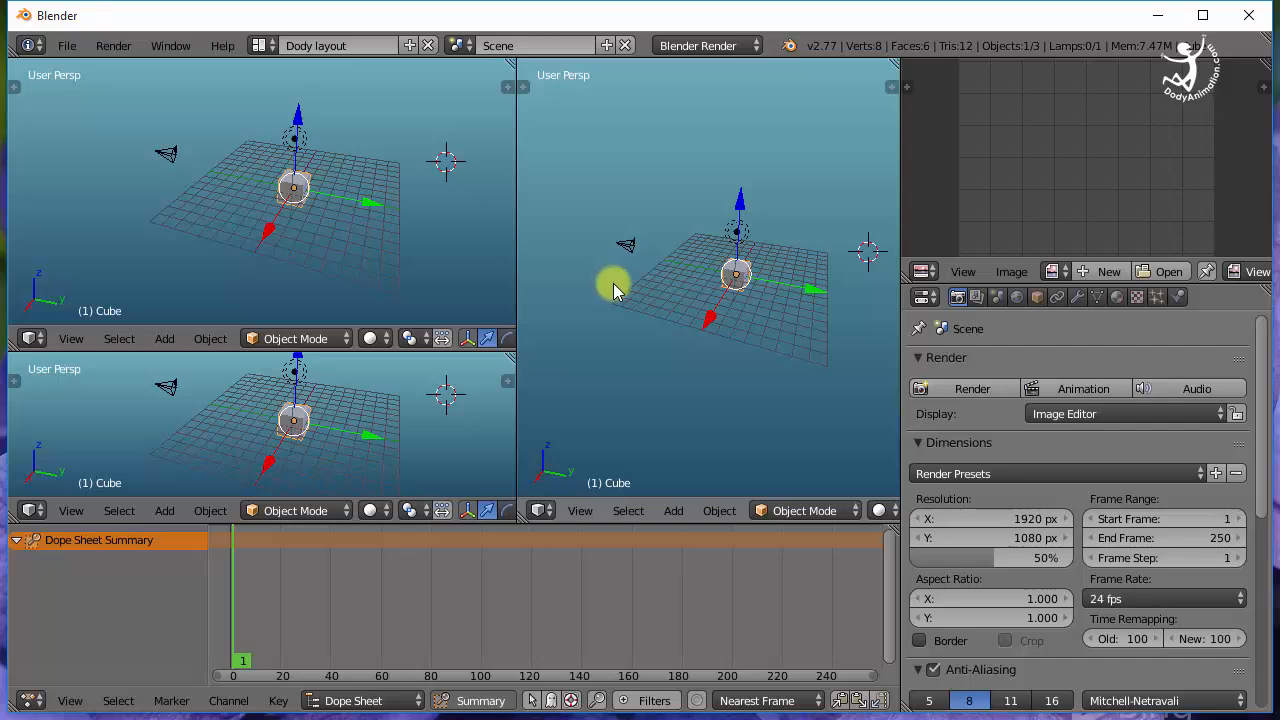
Switch from Dody layout to the Default screen layout.
click(262, 47)
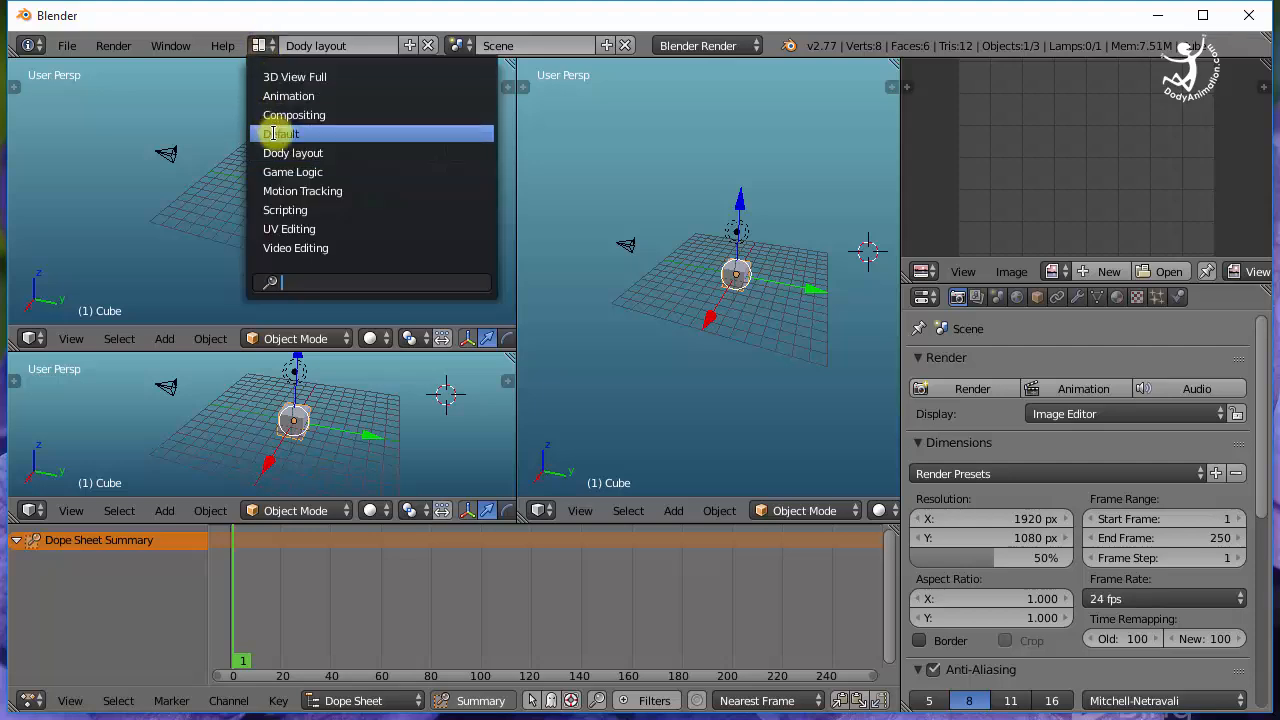
click(262, 45)
click(262, 45)
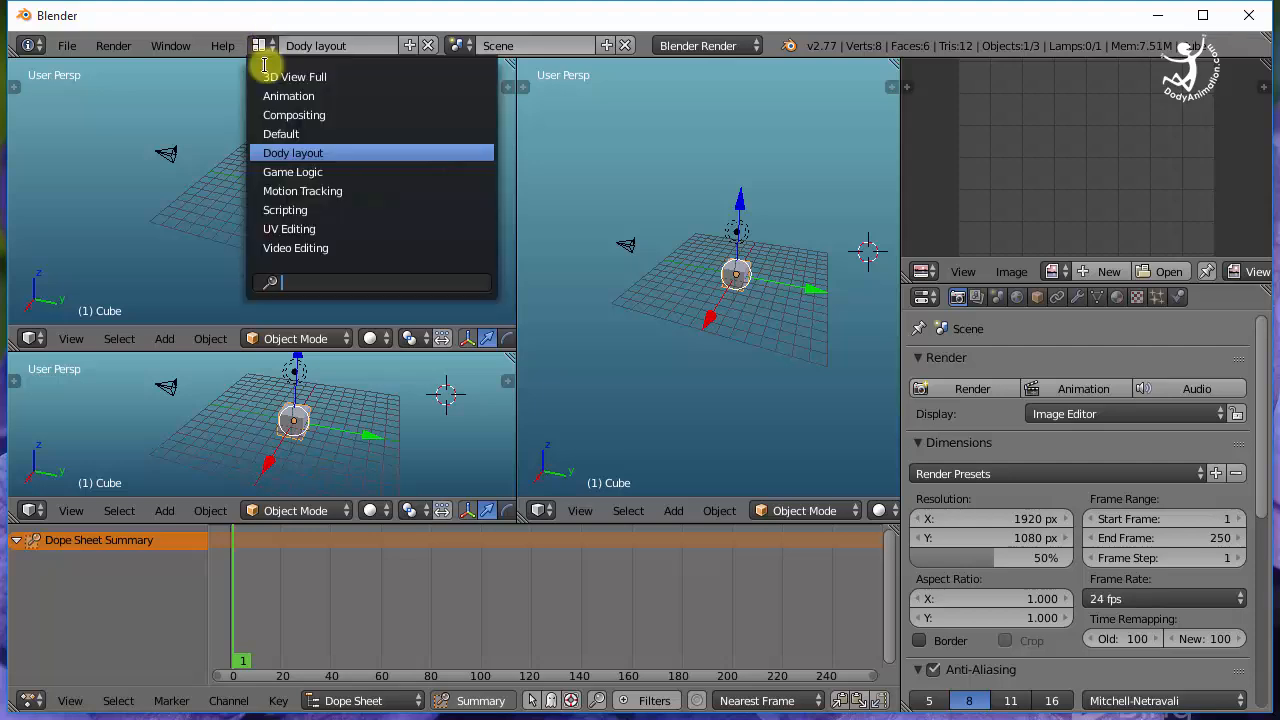
click(275, 133)
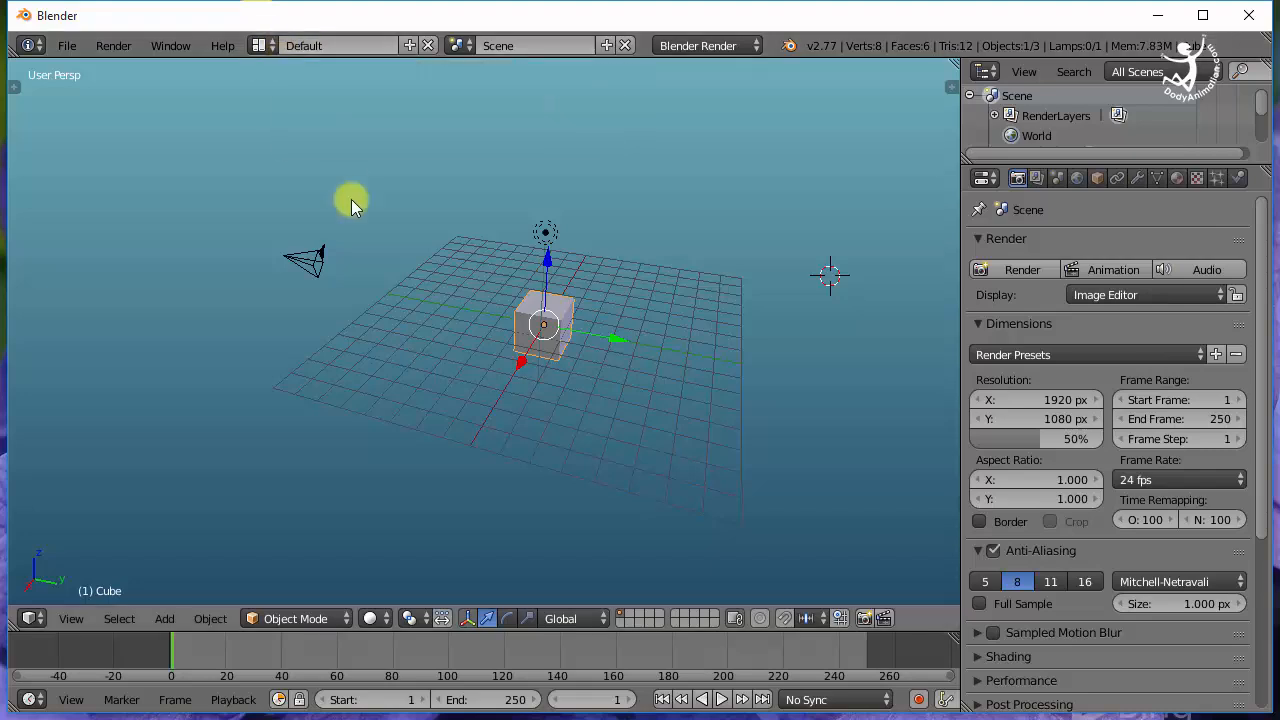
Start a new file by reloading the start-up file to restore the saved Dody layout.
click(72, 46)
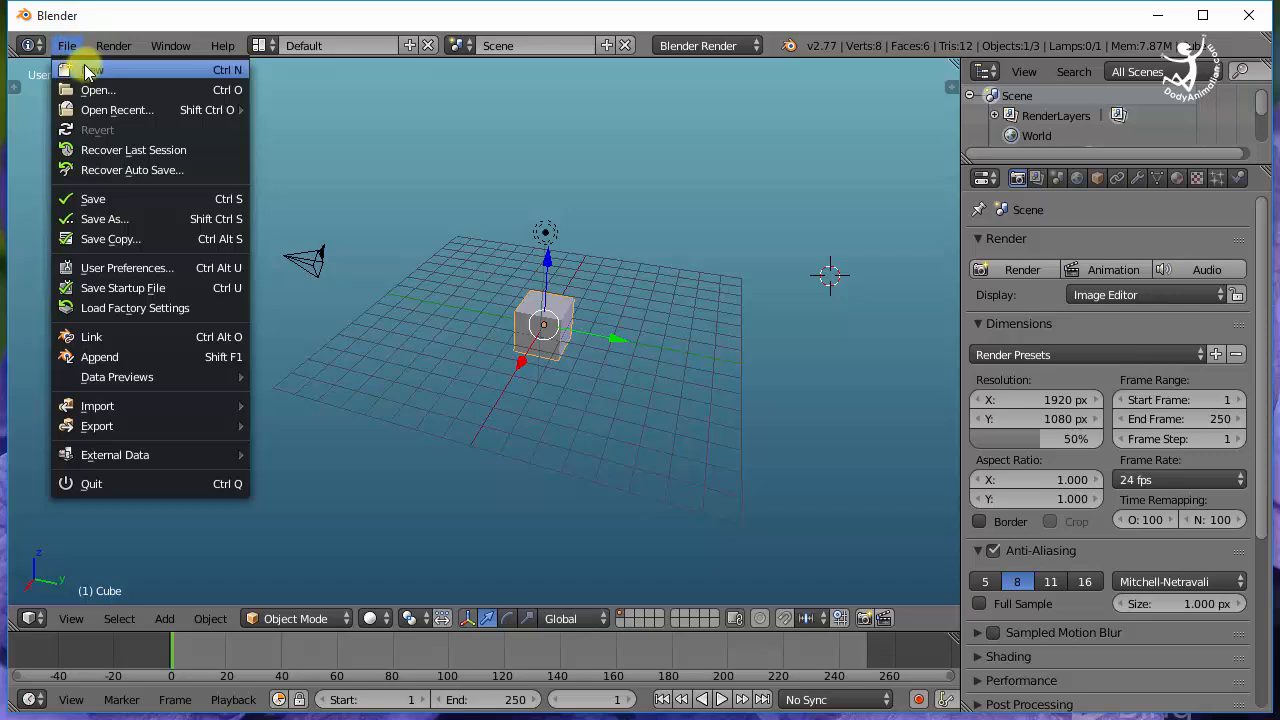
click(81, 69)
click(95, 80)
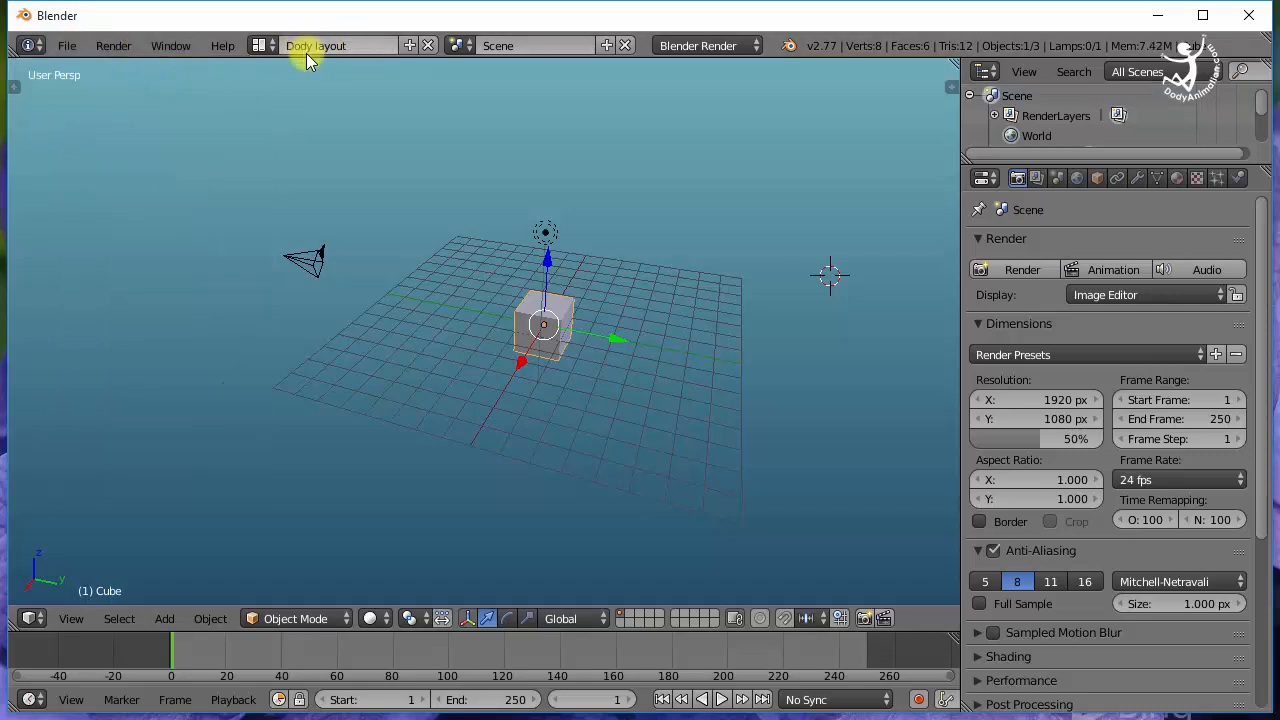
middle_drag(676, 242, 700, 238)
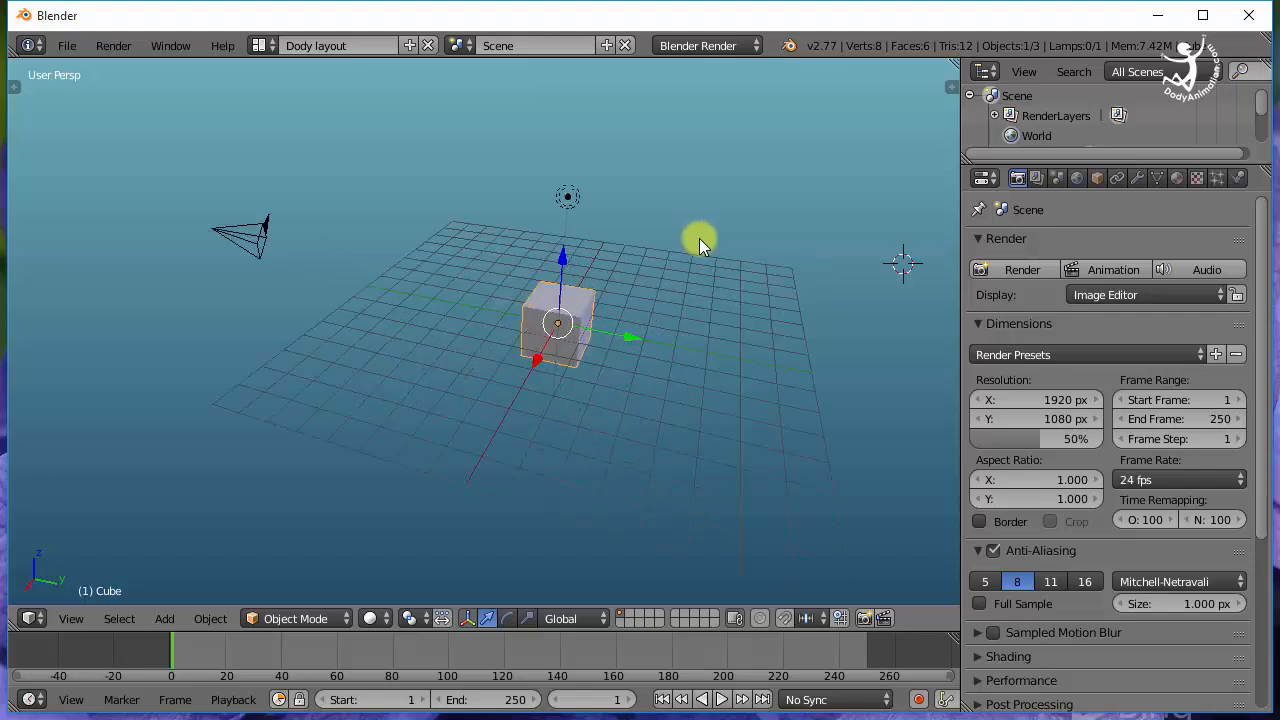
click(261, 45)
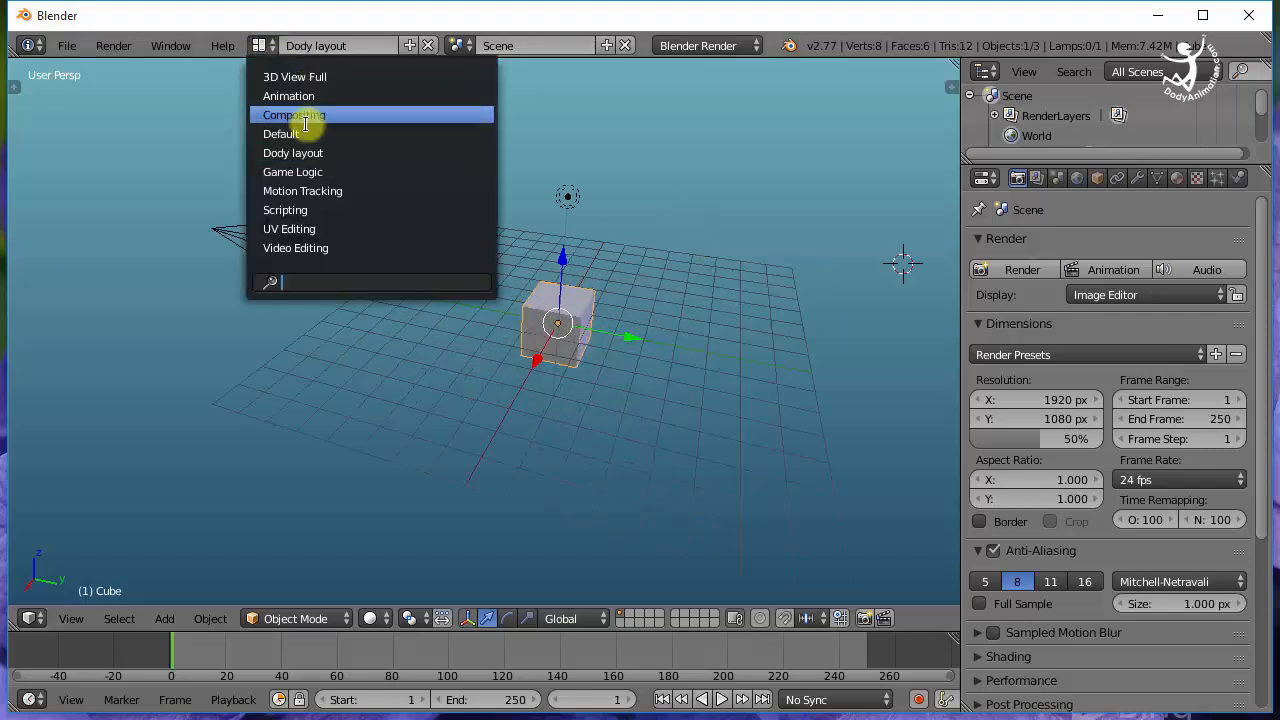
right_click(649, 21)
click(620, 22)
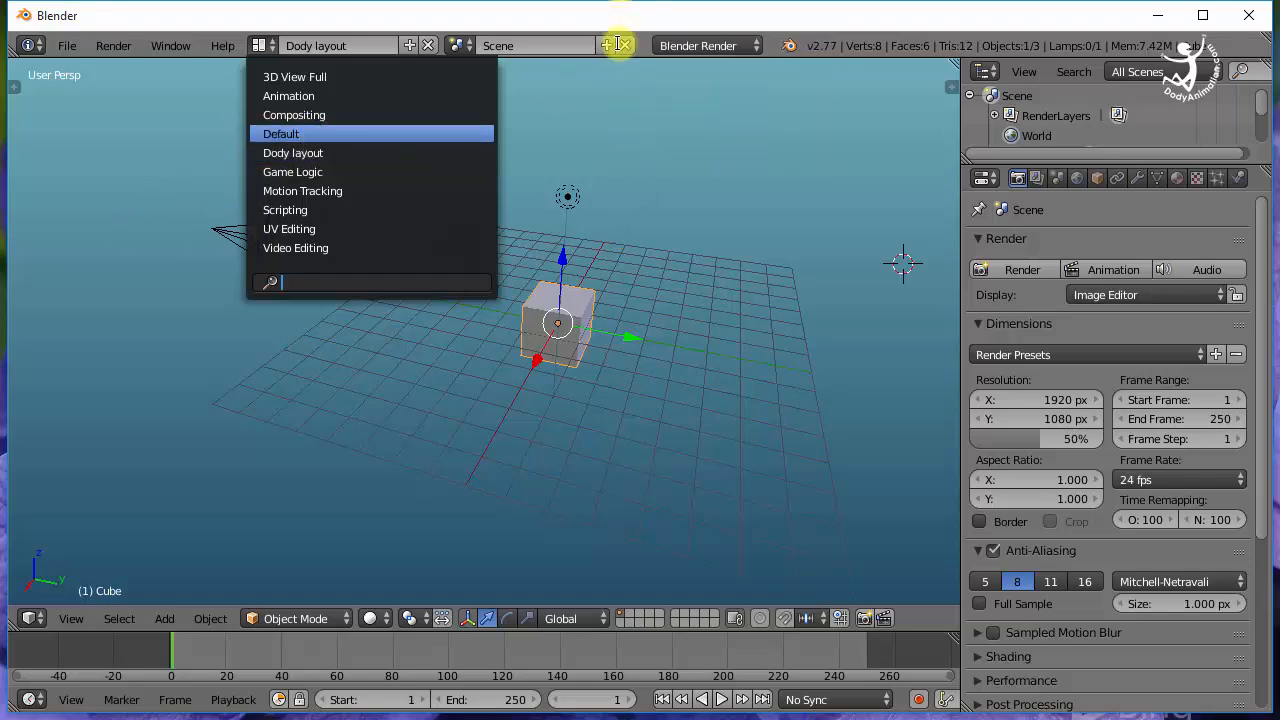
click(622, 145)
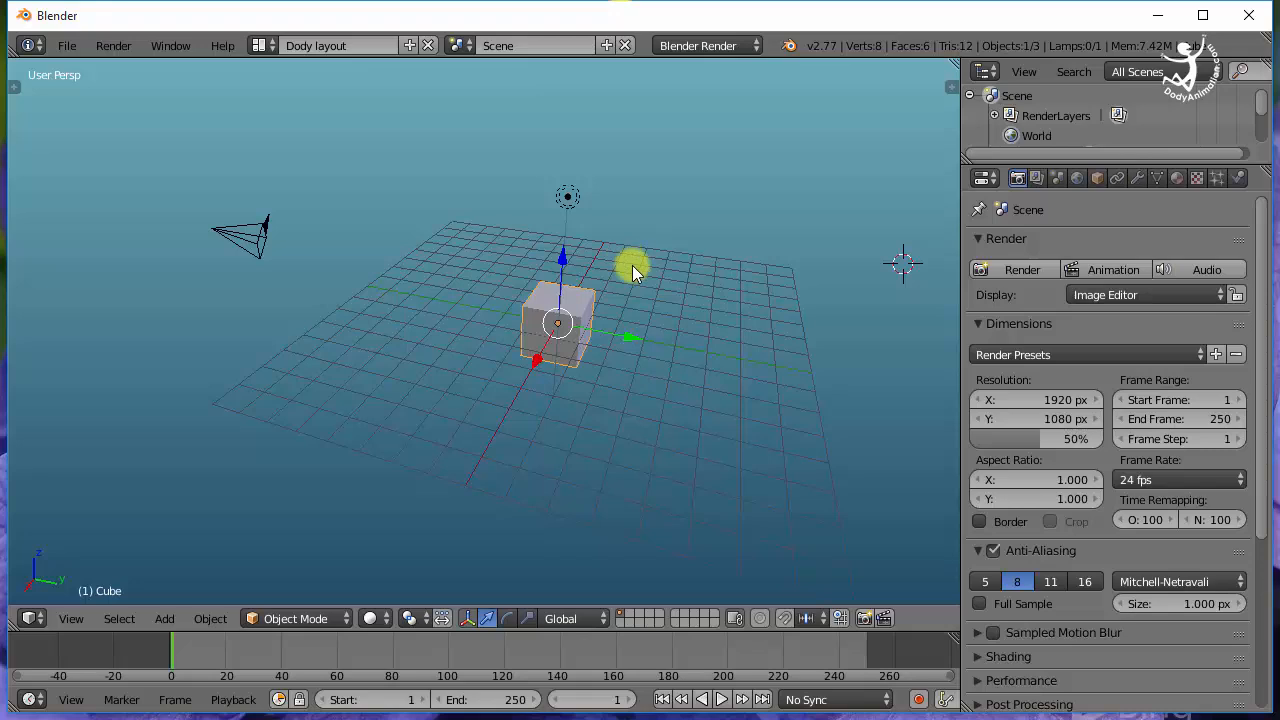
scroll(632, 266, up, 2)
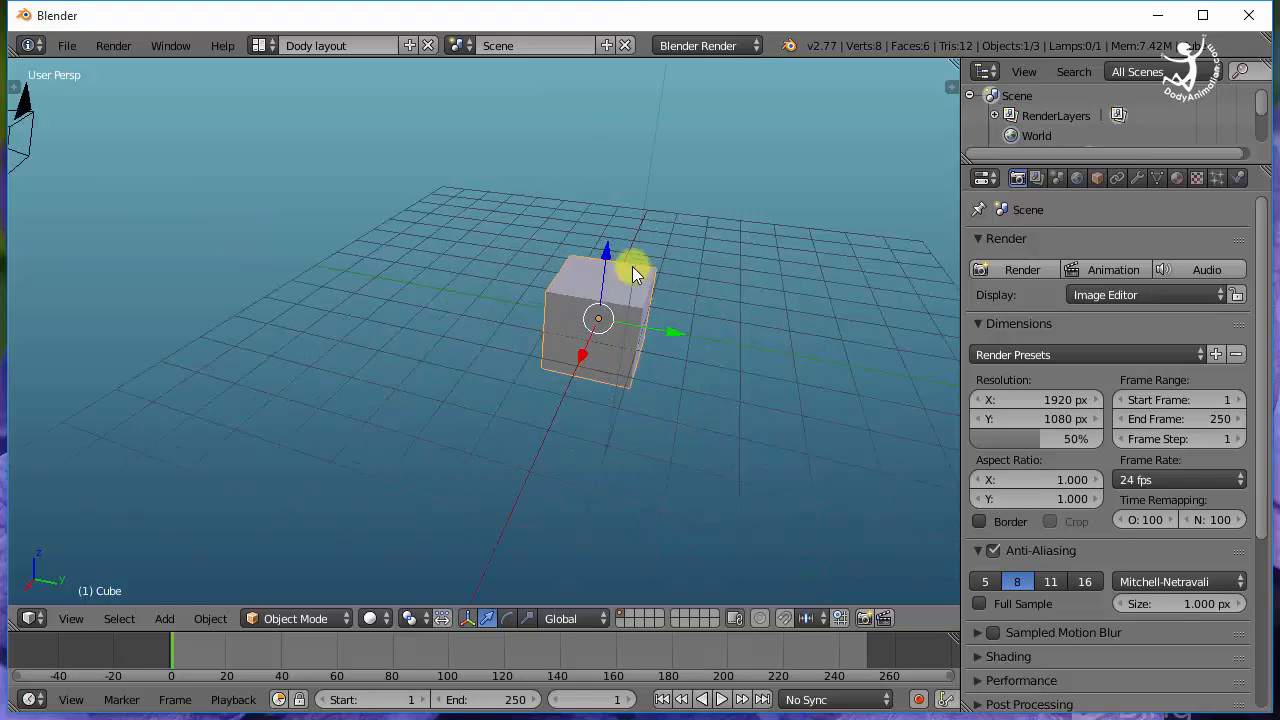
scroll(632, 266, down, 3)
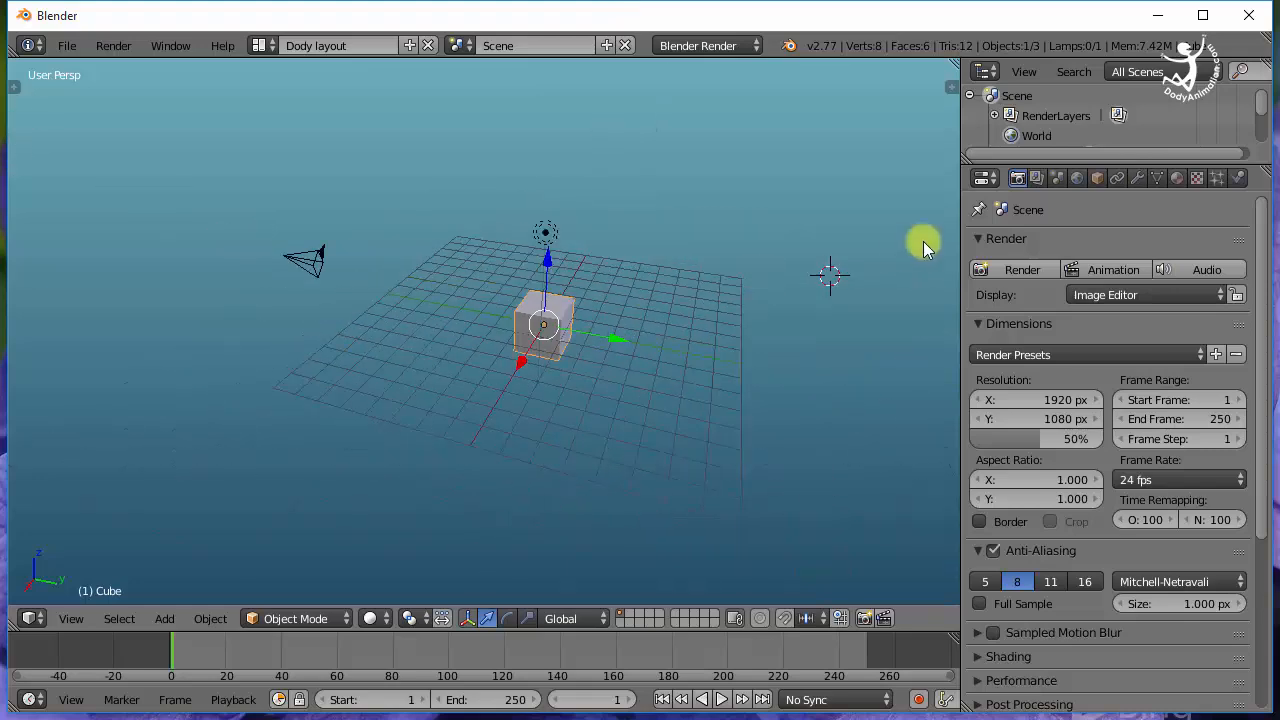